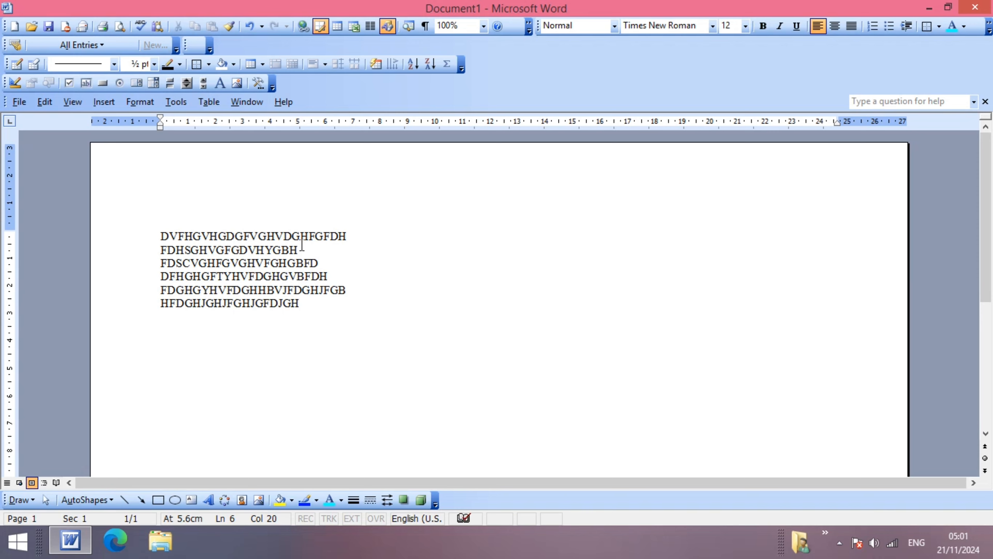
# Save the document in the Documents folder under the file name RAM.
pyautogui.hotkey('ctrl', 's')
pyautogui.write('RAM')
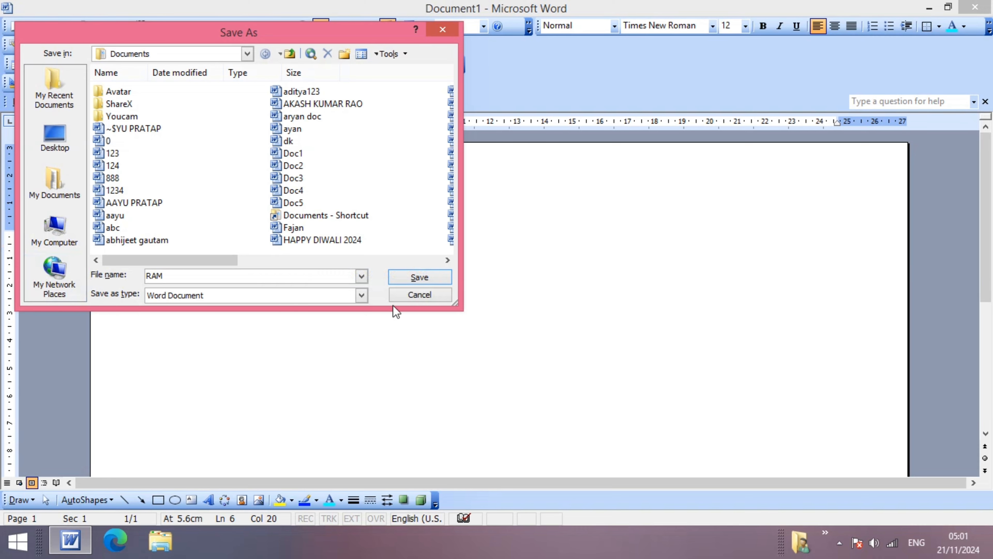
pyautogui.click(422, 278)
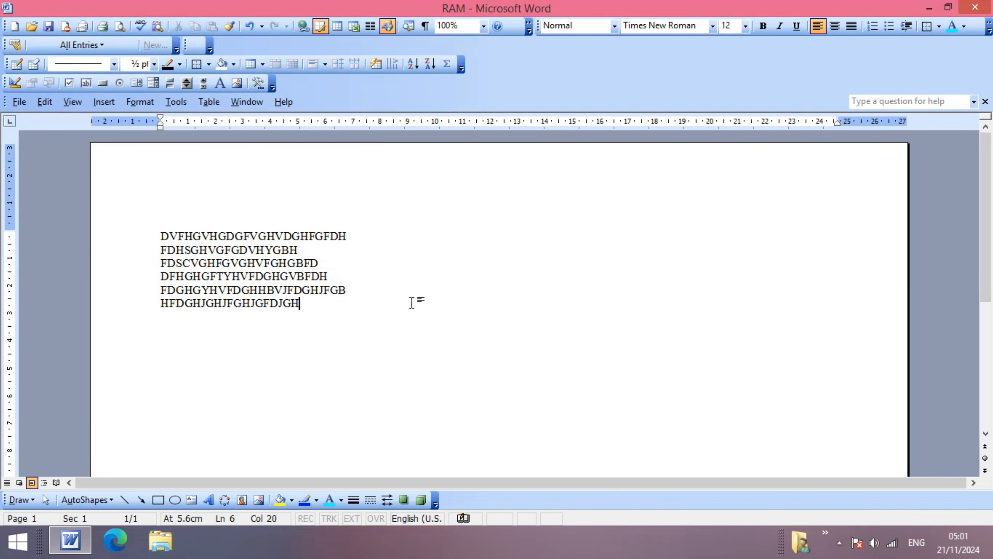
# Copy the six lines of body text and paste them repeatedly below the original until the document fills 13 pages.
pyautogui.scroll(-8, 407, 302)
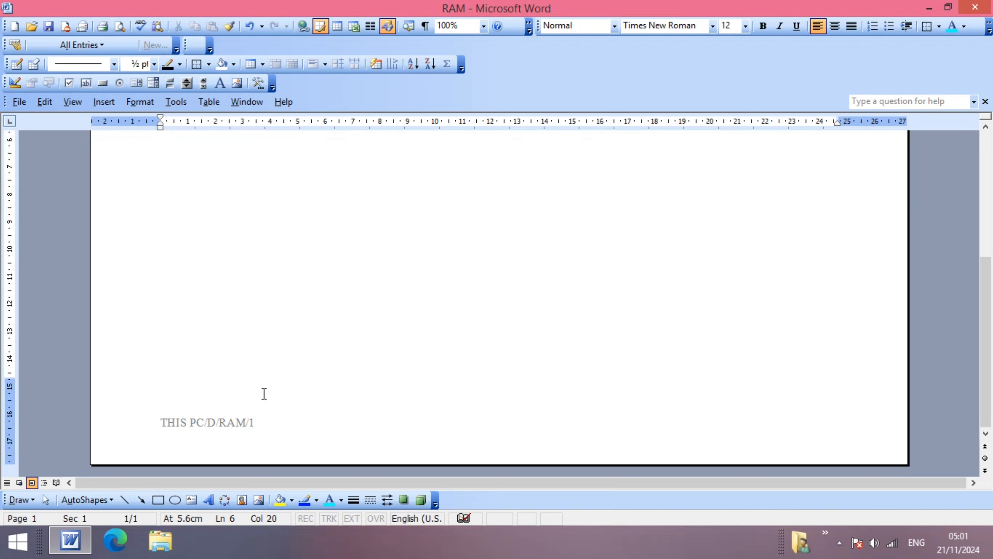
pyautogui.scroll(1, 344, 358)
pyautogui.scroll(-1, 338, 347)
pyautogui.scroll(7, 282, 430)
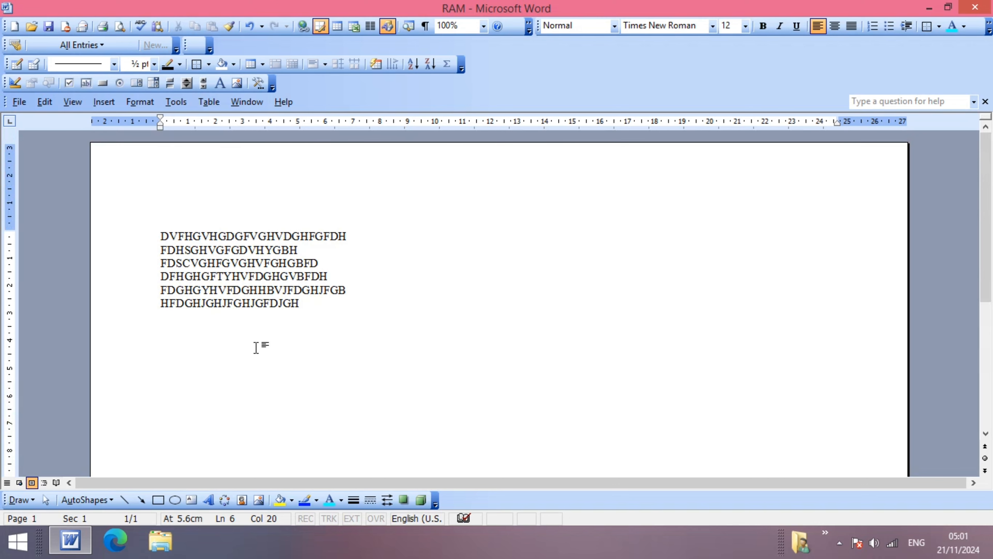
pyautogui.moveTo(158, 234); pyautogui.dragTo(299, 323)
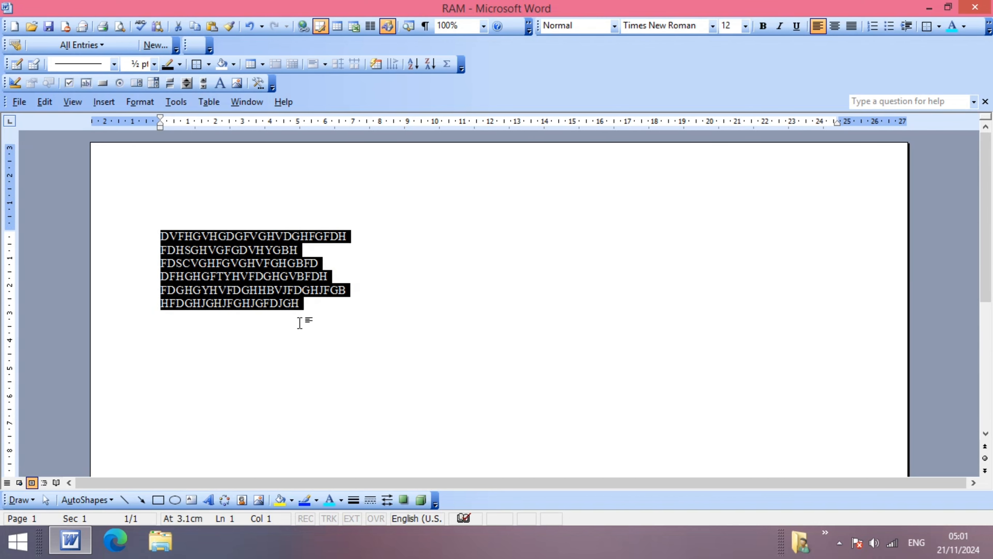
pyautogui.hotkey('ctrl', 'c')
pyautogui.click(299, 323)
pyautogui.hotkey('ctrl', 'v')
pyautogui.hotkey('ctrl', 'v')
pyautogui.hotkey('ctrl', 'v')
pyautogui.hotkey('ctrl', 'v')
pyautogui.hotkey('ctrl', 'v')
pyautogui.hotkey('ctrl', 'v')
pyautogui.hotkey('ctrl', 'v')
pyautogui.hotkey('ctrl', 'v')
pyautogui.hotkey('ctrl', 'v')
pyautogui.hotkey('ctrl', 'v')
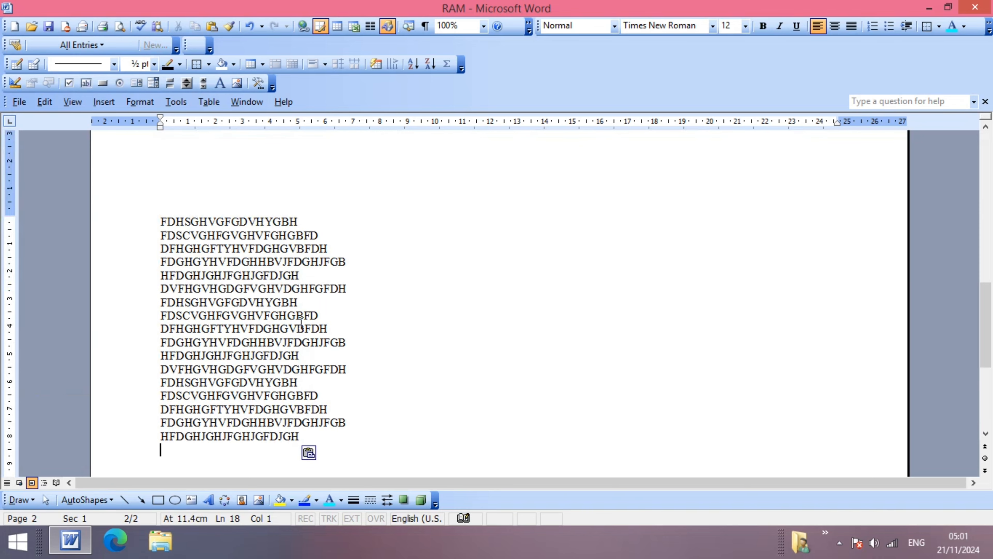
pyautogui.hotkey('ctrl', 'v')
pyautogui.hotkey('ctrl', 'v')
pyautogui.hotkey('ctrl', 'v')
pyautogui.hotkey('ctrl', 'v')
pyautogui.hotkey('ctrl', 'v')
pyautogui.hotkey('ctrl', 'v')
pyautogui.hotkey('ctrl', 'v')
pyautogui.hotkey('ctrl', 'v')
pyautogui.hotkey('ctrl', 'v')
pyautogui.hotkey('ctrl', 'v')
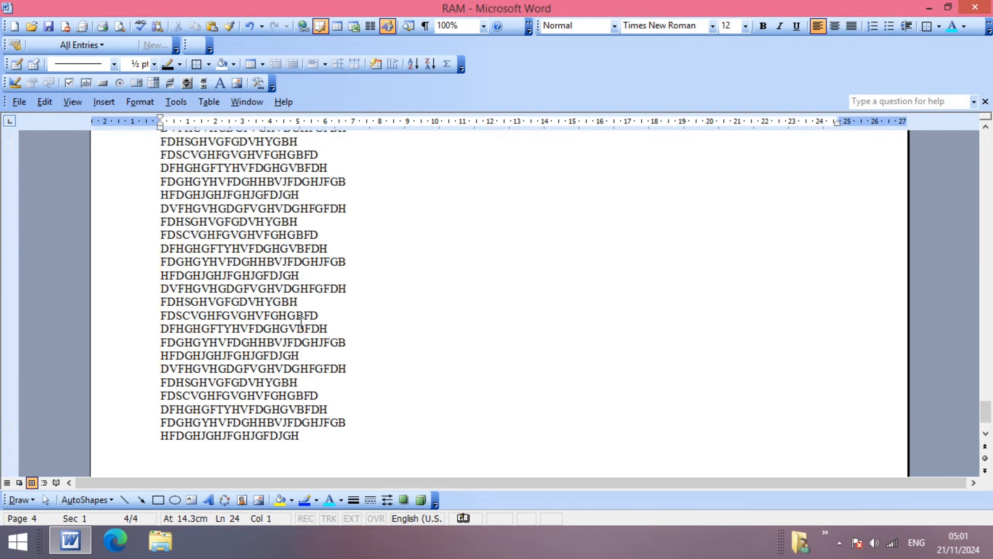
pyautogui.hotkey('ctrl', 'v')
pyautogui.hotkey('ctrl', 'v')
pyautogui.hotkey('ctrl', 'v')
pyautogui.hotkey('ctrl', 'v')
pyautogui.hotkey('ctrl', 'v')
pyautogui.hotkey('ctrl', 'v')
pyautogui.hotkey('ctrl', 'v')
pyautogui.hotkey('ctrl', 'v')
pyautogui.hotkey('ctrl', 'v')
pyautogui.hotkey('ctrl', 'v')
pyautogui.hotkey('ctrl', 'v')
pyautogui.hotkey('ctrl', 'v')
pyautogui.hotkey('ctrl', 'v')
pyautogui.hotkey('ctrl', 'v')
pyautogui.hotkey('ctrl', 'v')
pyautogui.hotkey('ctrl', 'v')
pyautogui.hotkey('ctrl', 'v')
pyautogui.hotkey('ctrl', 'v')
pyautogui.hotkey('ctrl', 'v')
pyautogui.hotkey('ctrl', 'v')
# Examine the footer path and page number on each page, from the first page through to the last.
pyautogui.scroll(20, 309, 323)
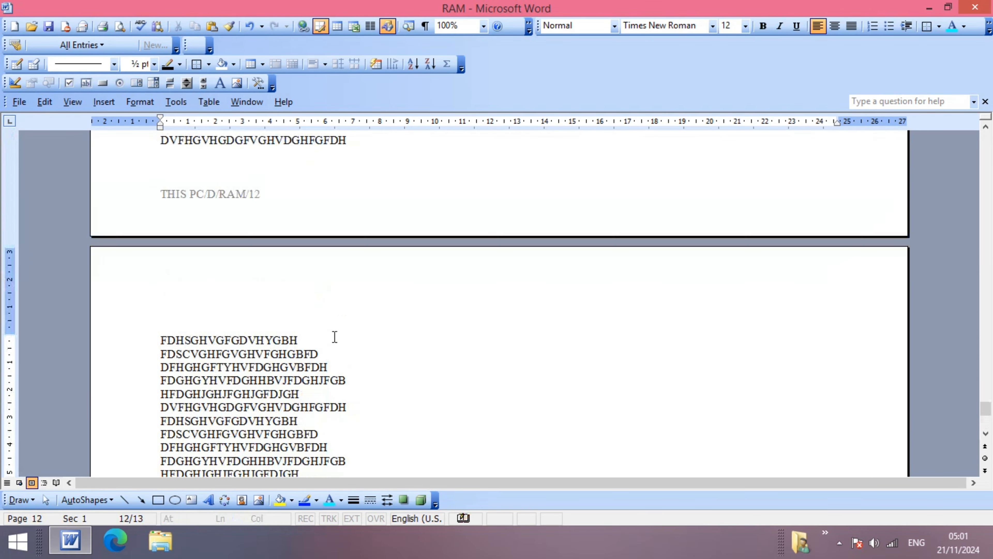
pyautogui.scroll(20, 228, 335)
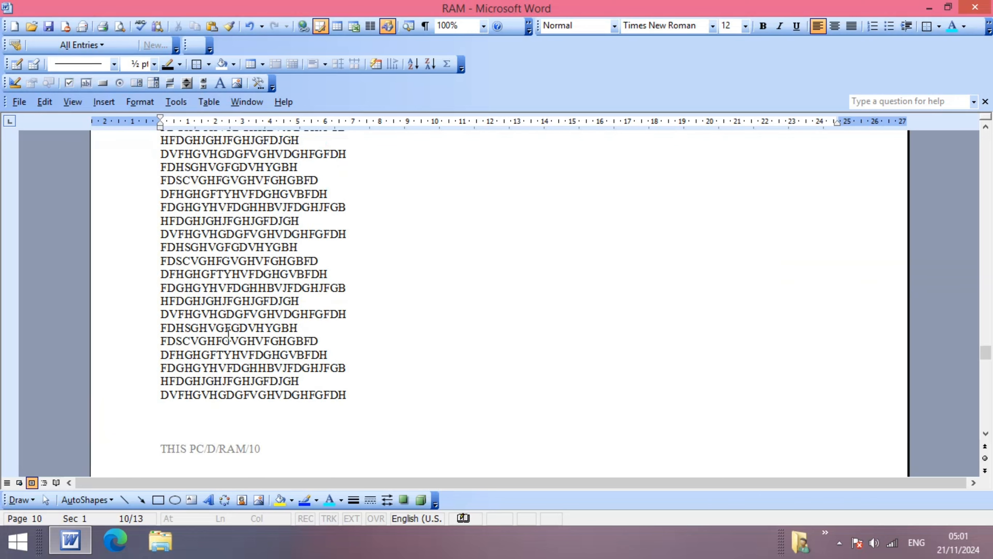
pyautogui.scroll(20, 375, 198)
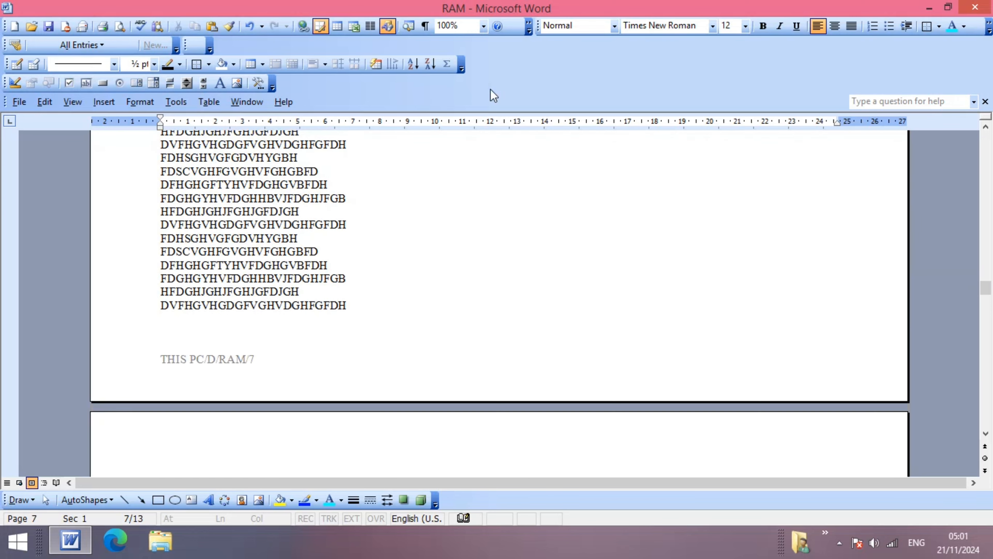
pyautogui.scroll(20, 531, 292)
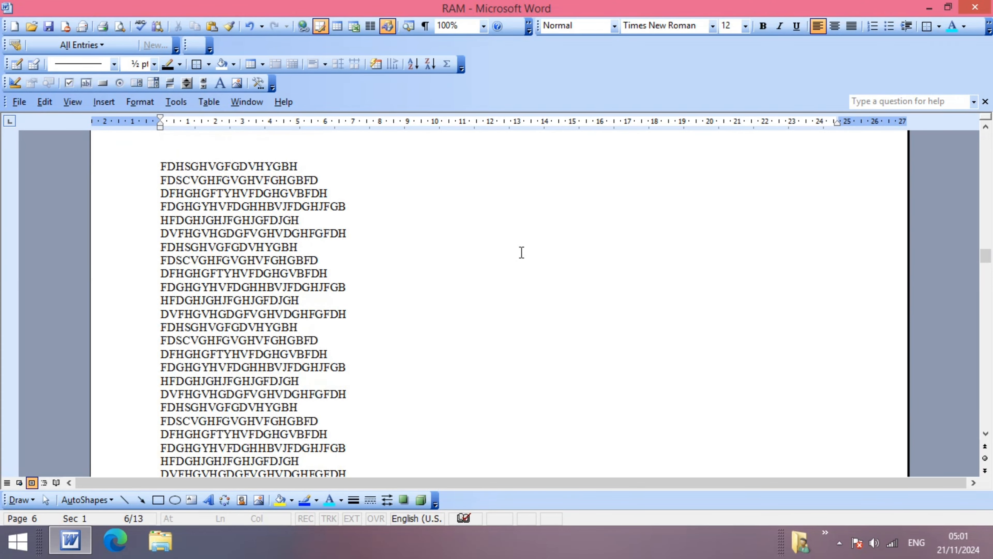
pyautogui.scroll(20, 456, 282)
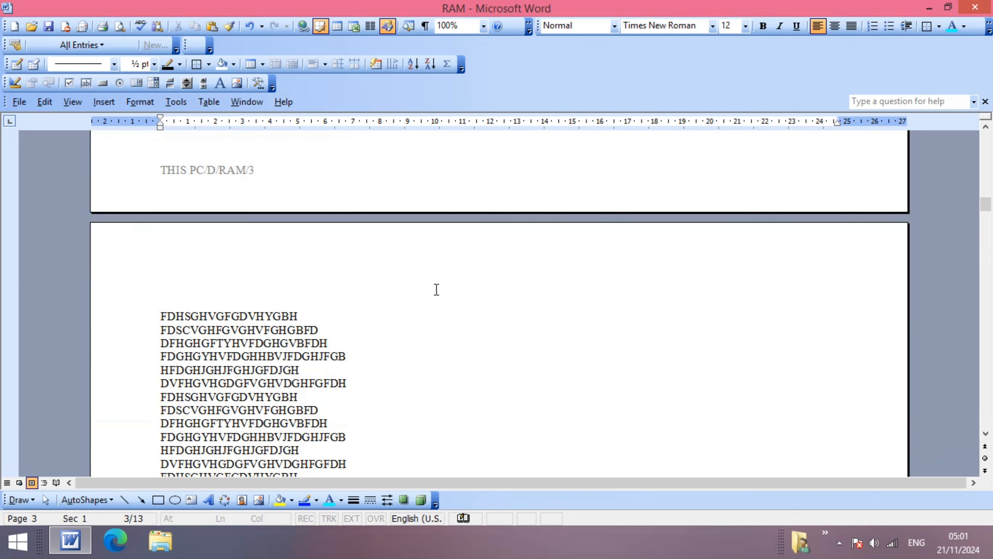
pyautogui.scroll(15, 535, 230)
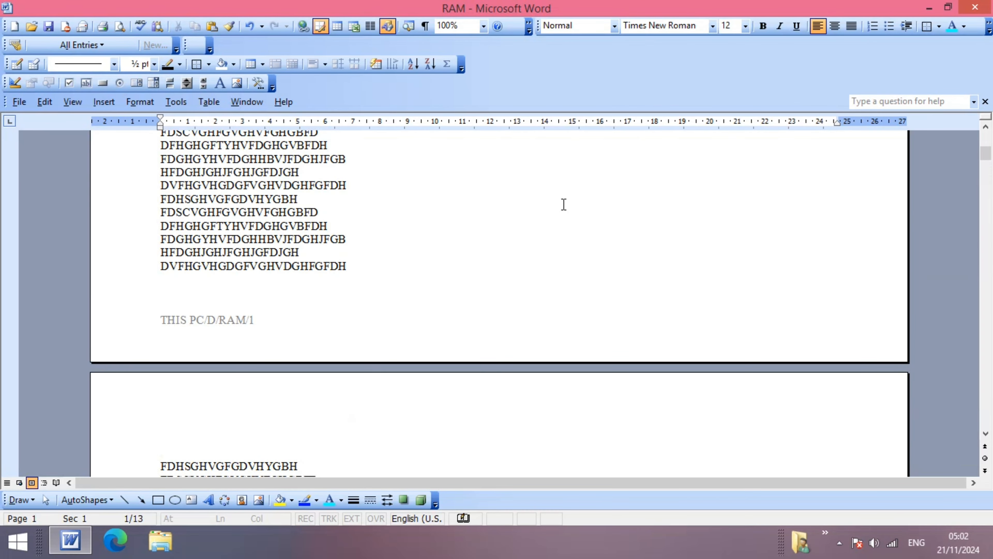
pyautogui.click(468, 254)
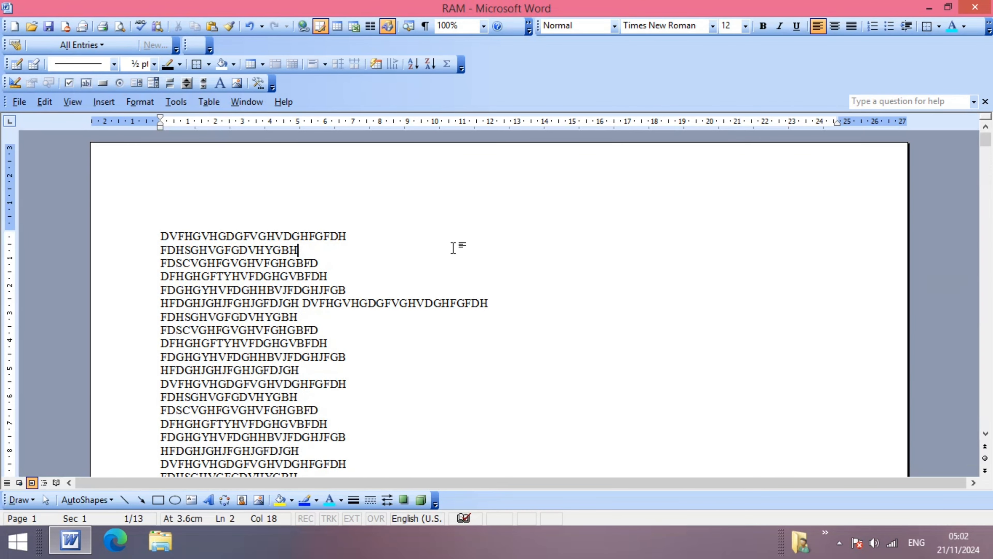
pyautogui.scroll(-6, 453, 249)
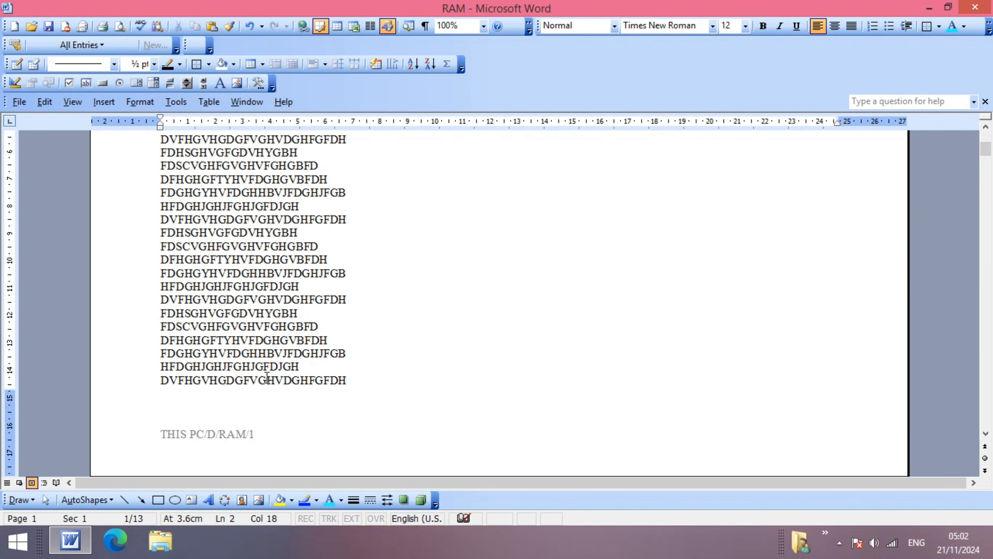
pyautogui.scroll(-1, 267, 378)
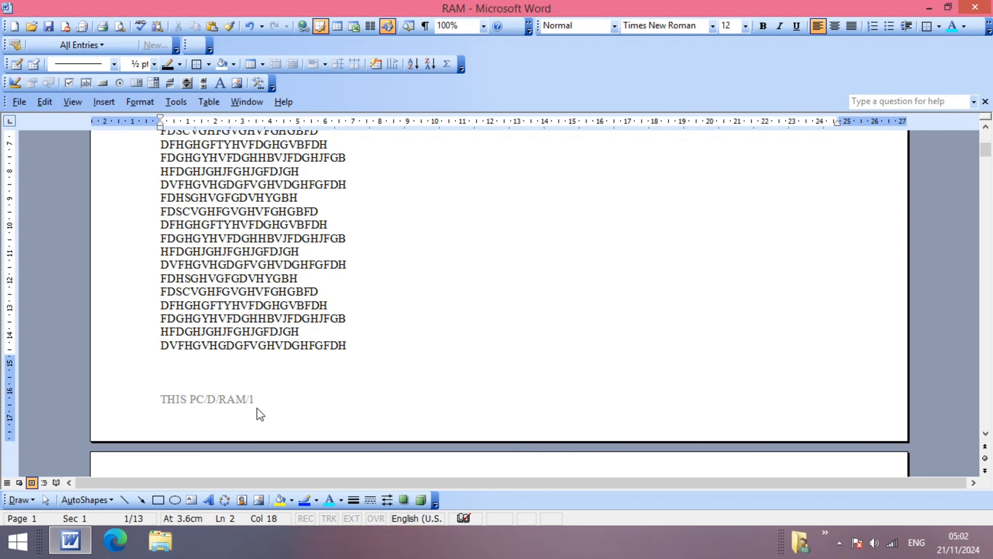
pyautogui.scroll(-3, 299, 370)
pyautogui.scroll(-20, 300, 370)
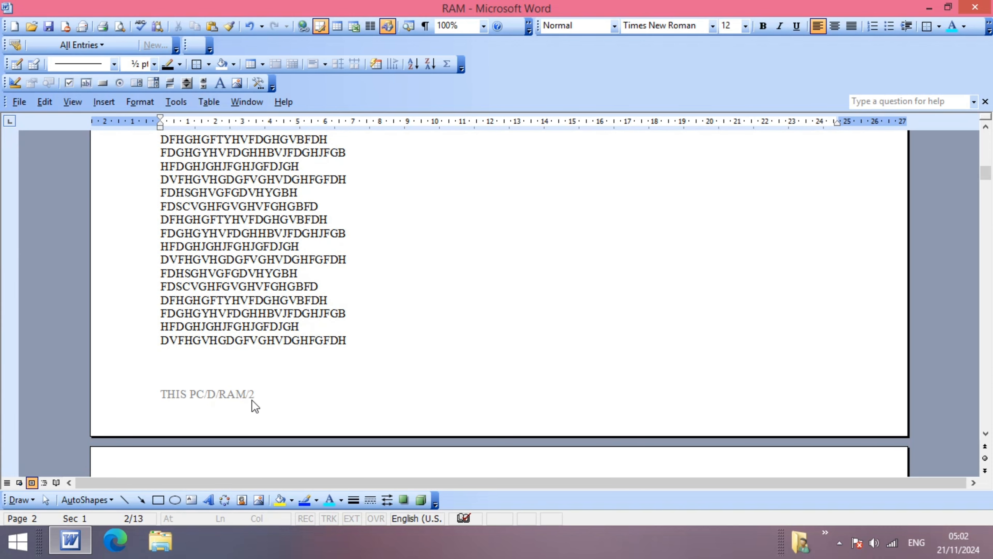
pyautogui.scroll(-12, 288, 401)
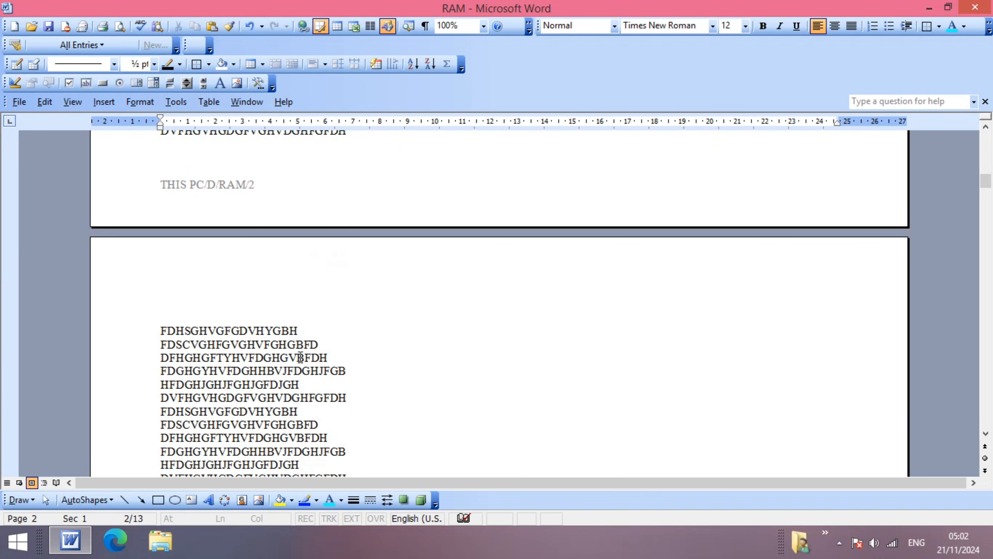
pyautogui.scroll(-5, 299, 356)
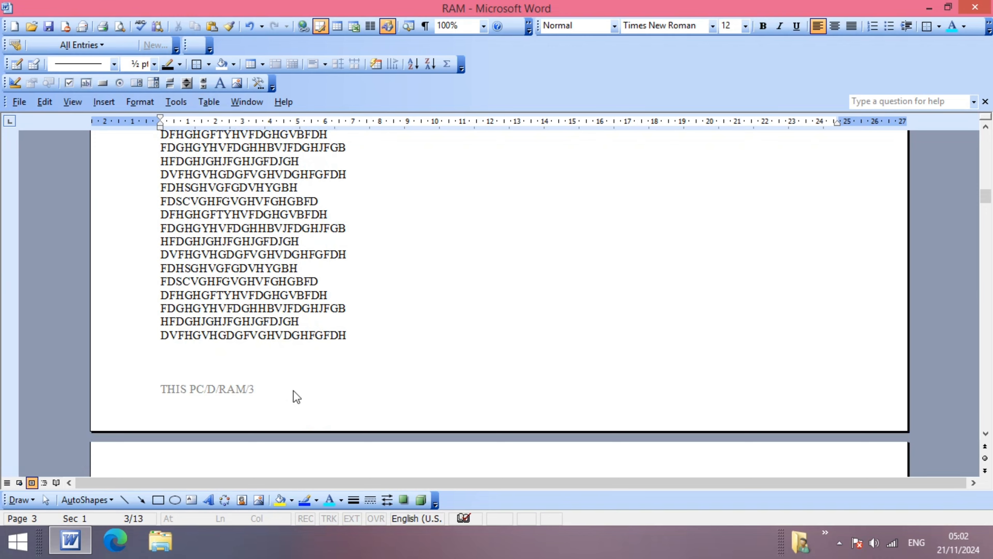
pyautogui.scroll(-6, 294, 394)
pyautogui.scroll(-20, 296, 390)
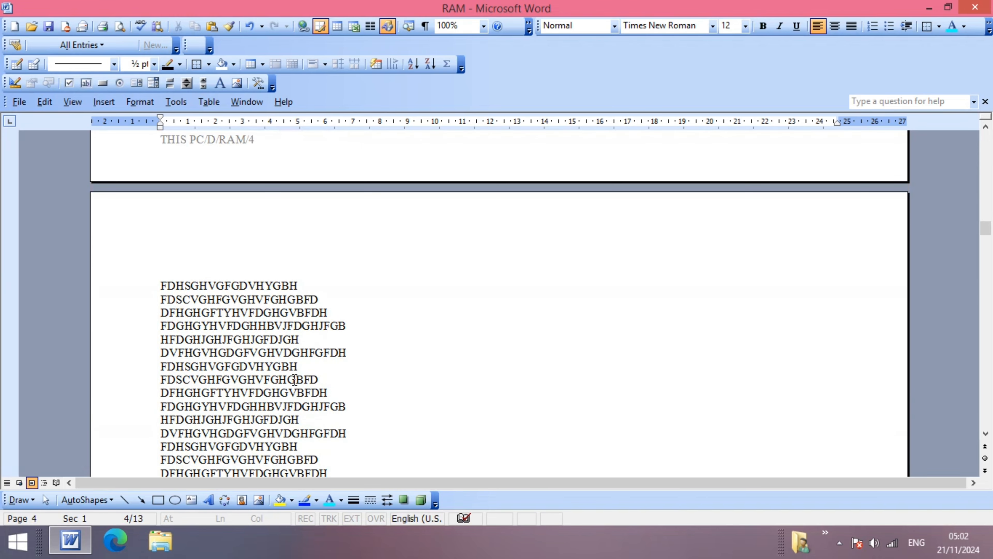
pyautogui.scroll(-20, 296, 374)
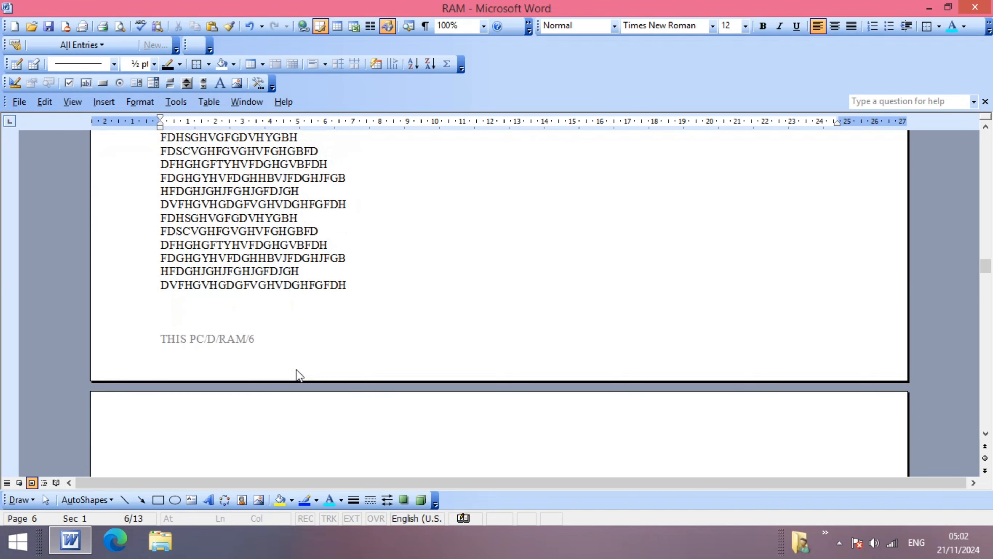
pyautogui.scroll(-20, 296, 369)
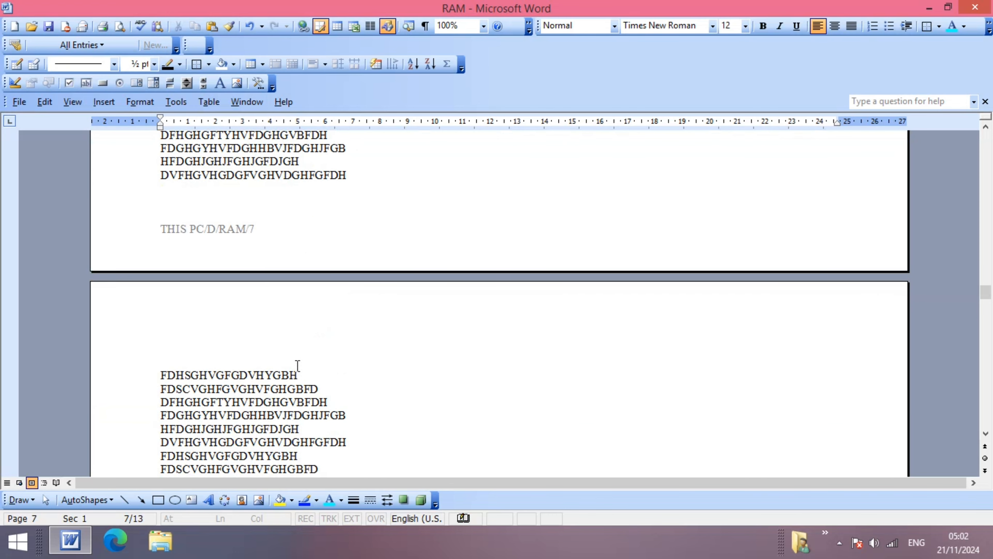
pyautogui.scroll(-6, 297, 366)
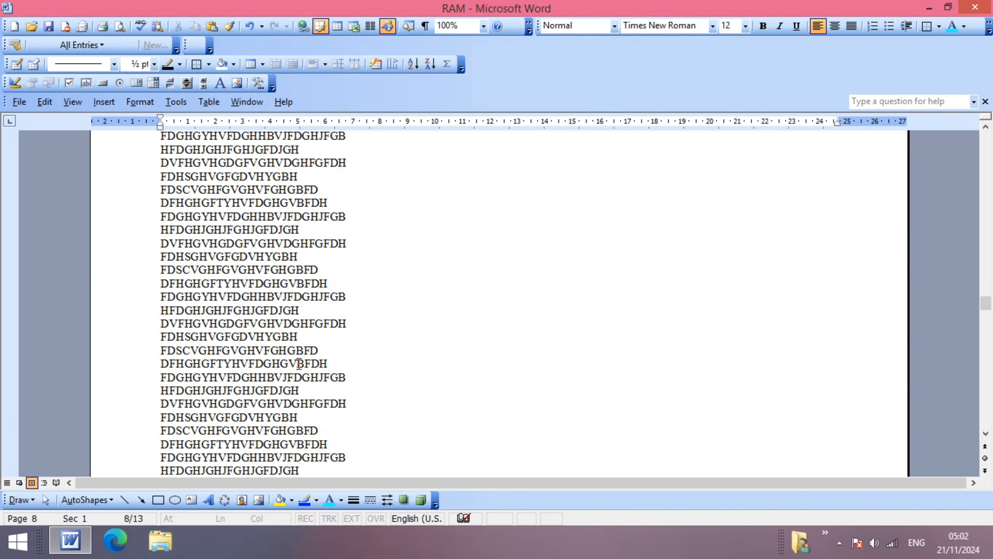
pyautogui.scroll(-20, 298, 364)
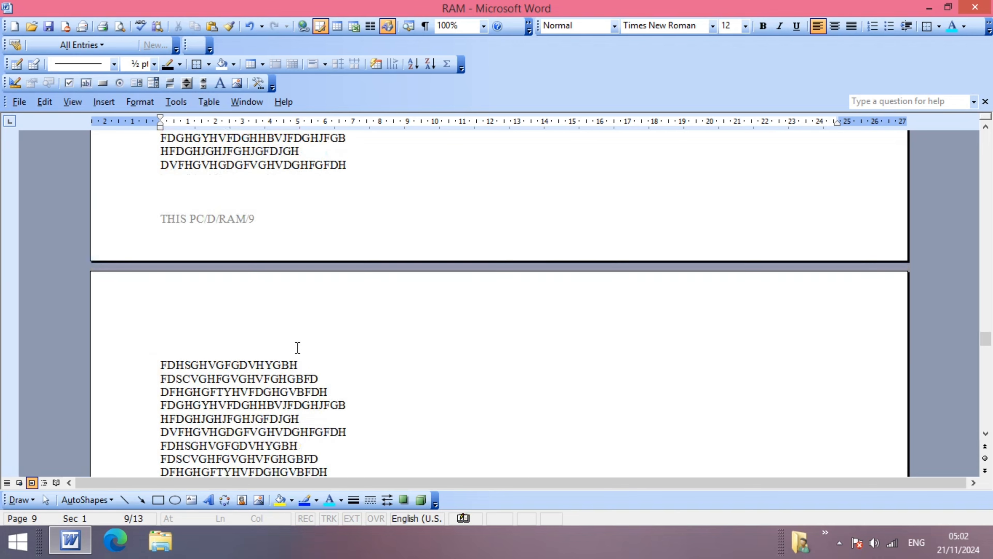
pyautogui.scroll(-20, 297, 352)
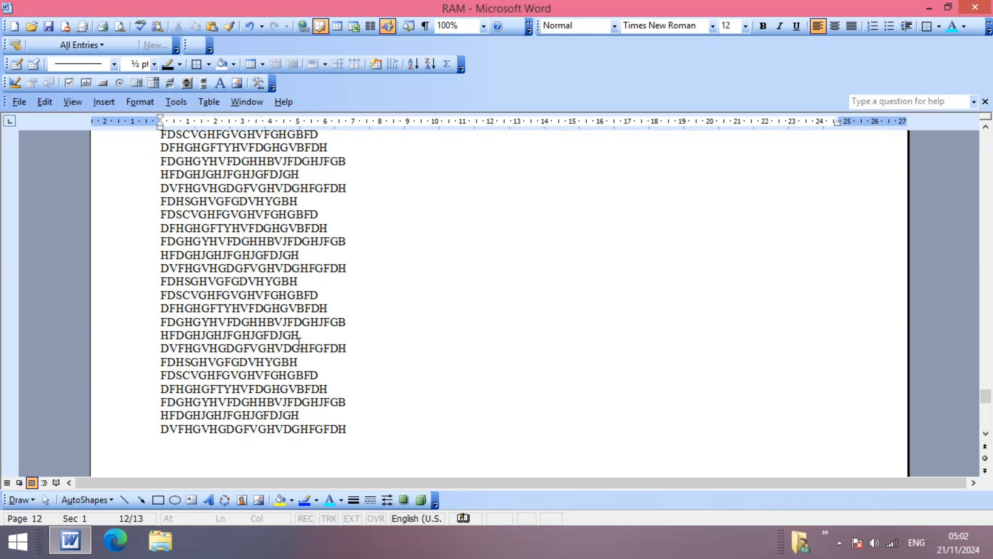
pyautogui.scroll(-2, 300, 344)
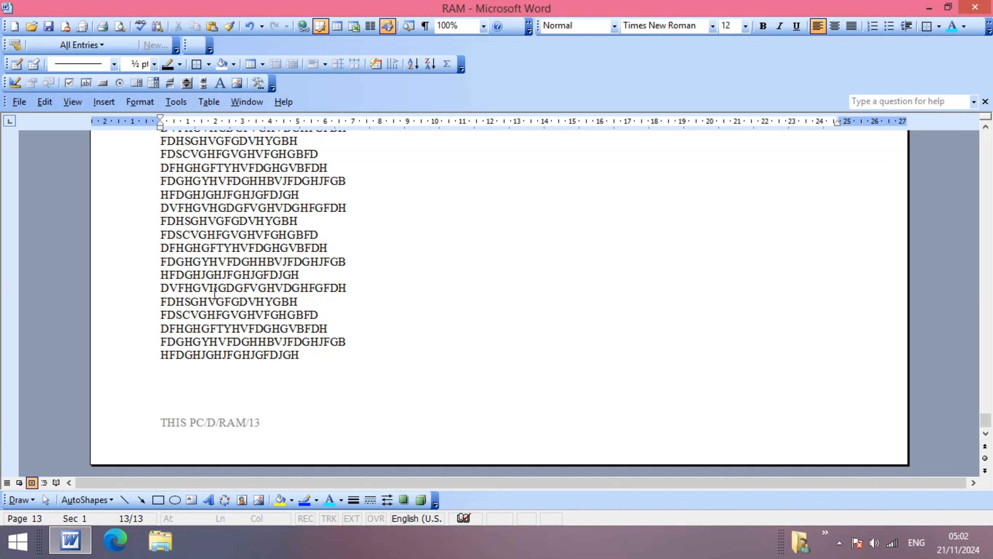
# Review the page footers again in reverse order, from the last page back to page 5.
pyautogui.scroll(12, 215, 293)
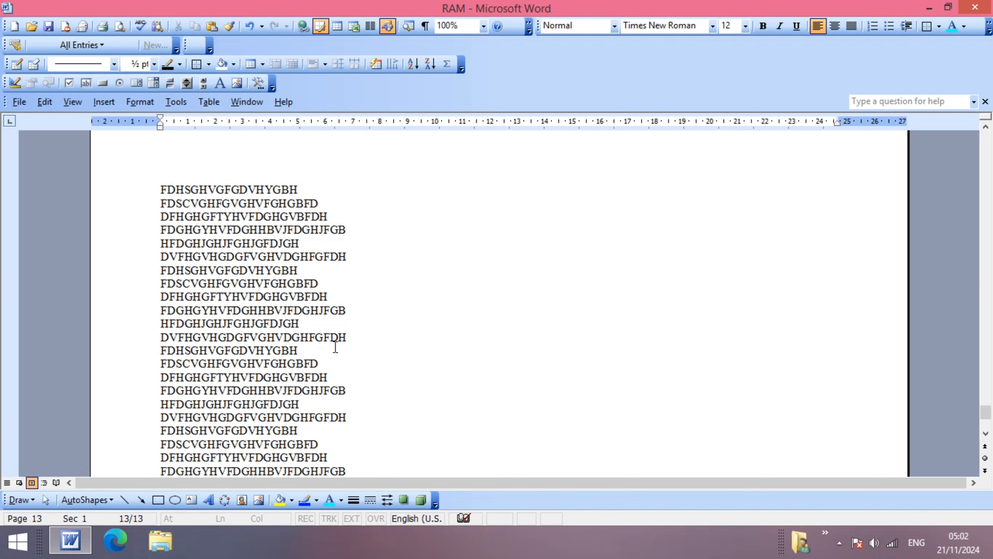
pyautogui.click(384, 333)
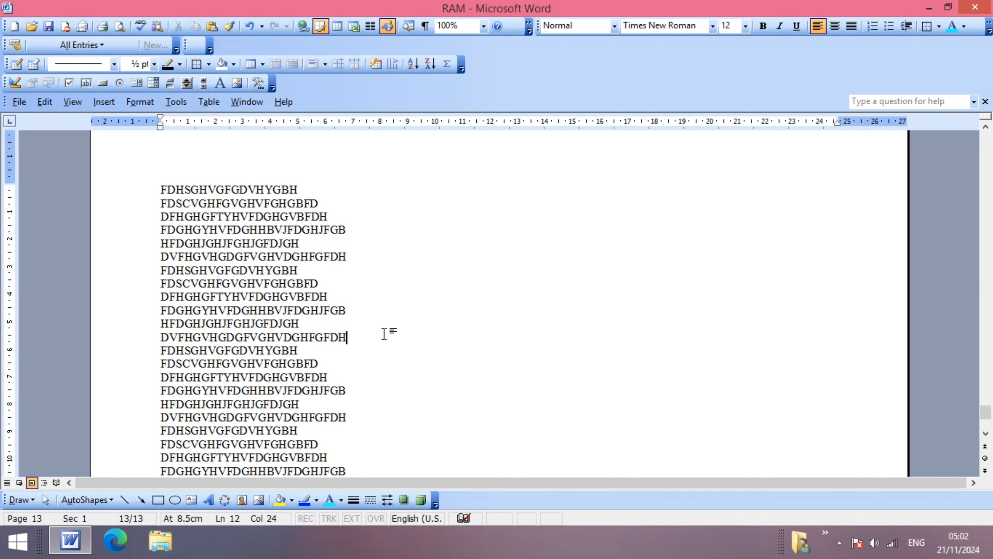
pyautogui.scroll(-5, 385, 333)
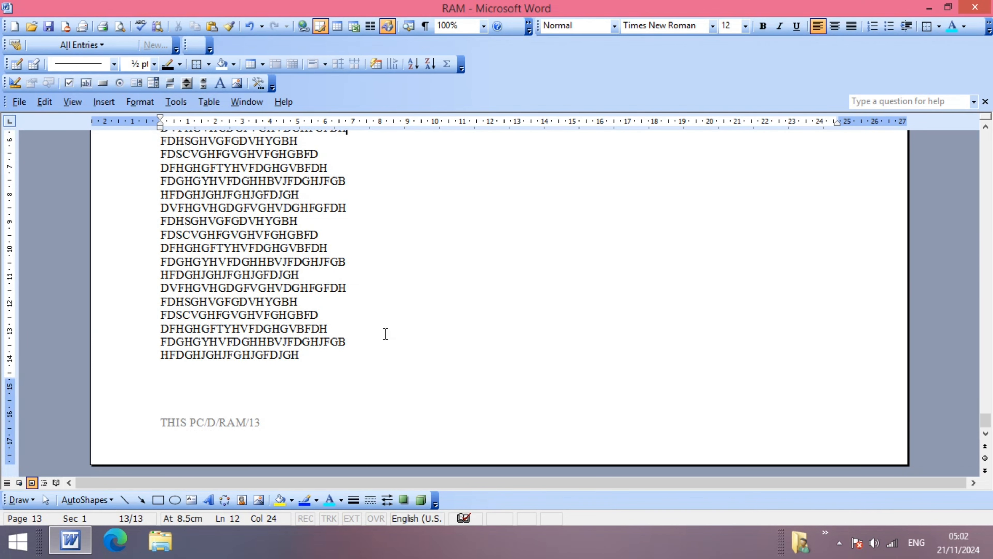
pyautogui.scroll(19, 386, 333)
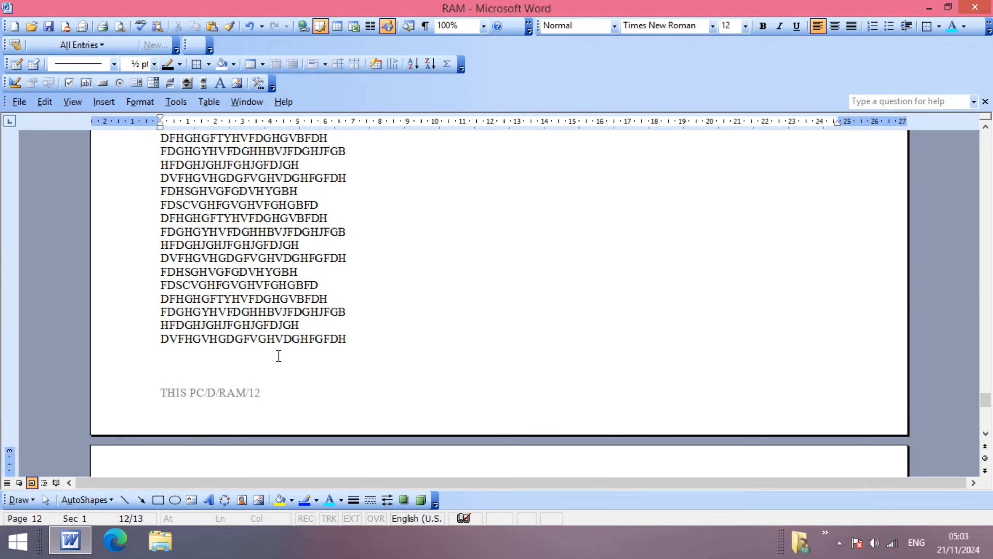
pyautogui.scroll(2, 294, 315)
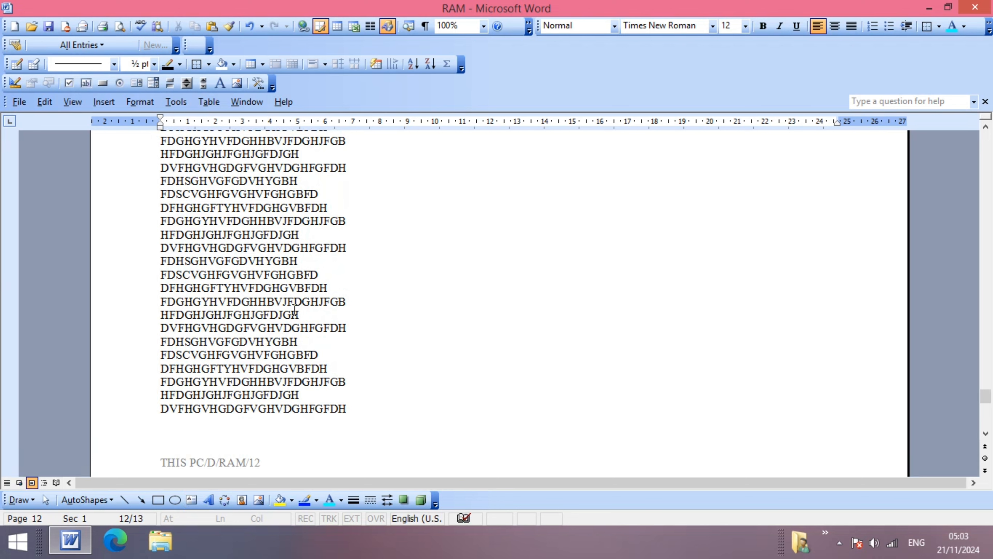
pyautogui.scroll(20, 294, 311)
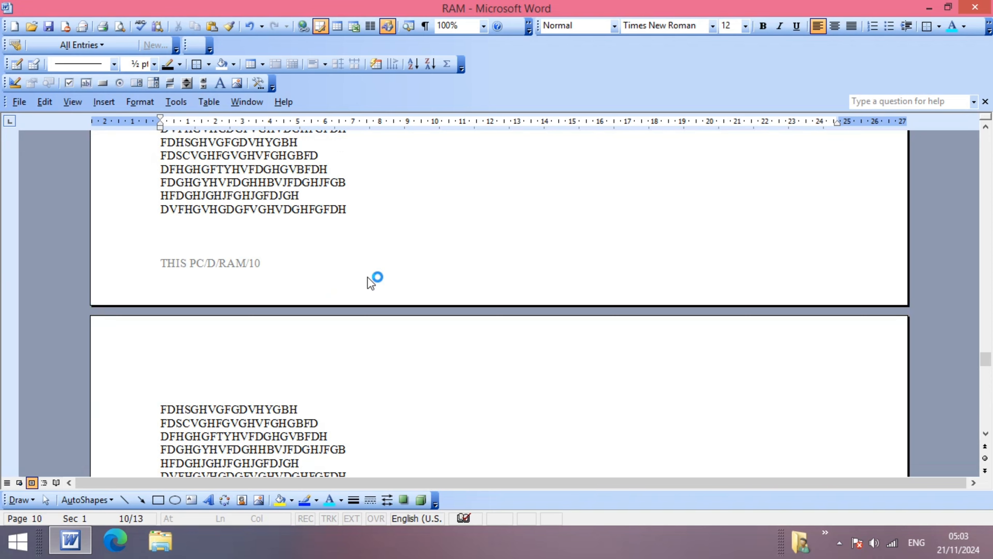
pyautogui.scroll(20, 370, 280)
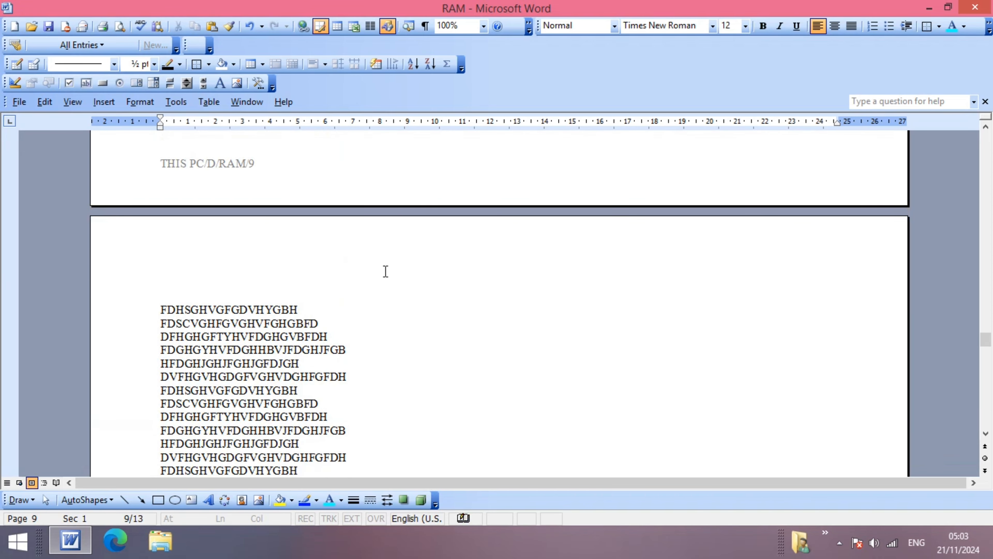
pyautogui.scroll(20, 385, 271)
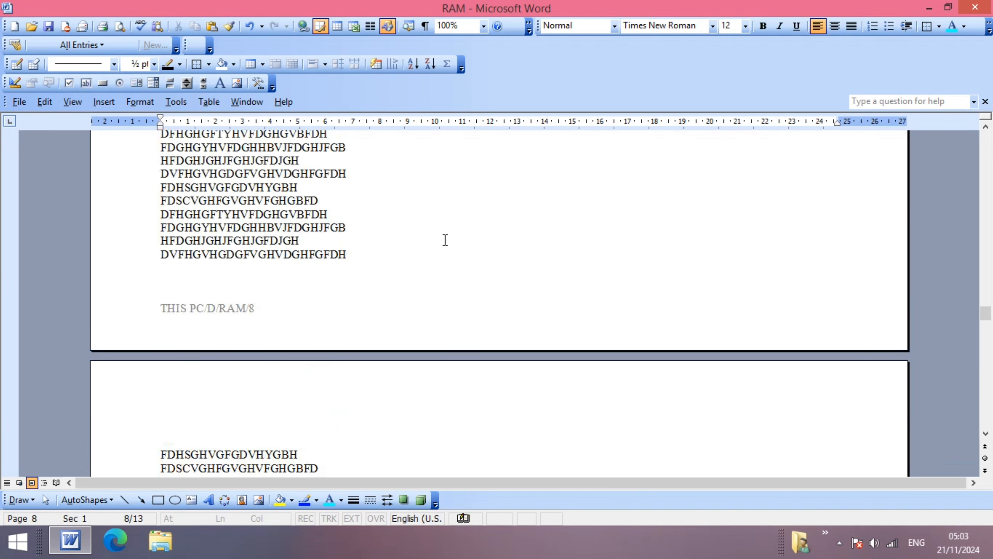
pyautogui.scroll(20, 445, 239)
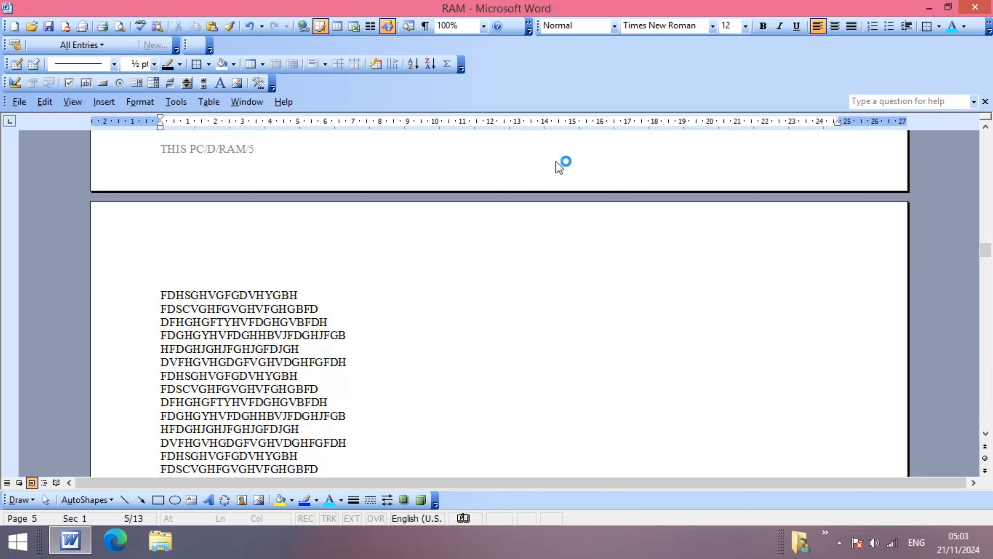
# Examine the footer path and page number from page 5 back to page 1, rechecking the footers of pages 1 and 2.
pyautogui.scroll(20, 559, 166)
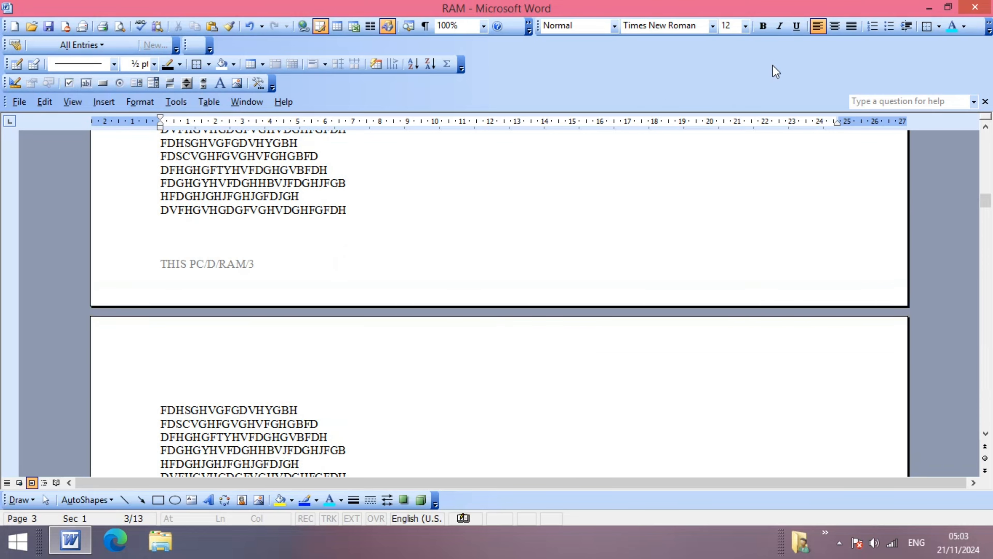
pyautogui.scroll(20, 773, 66)
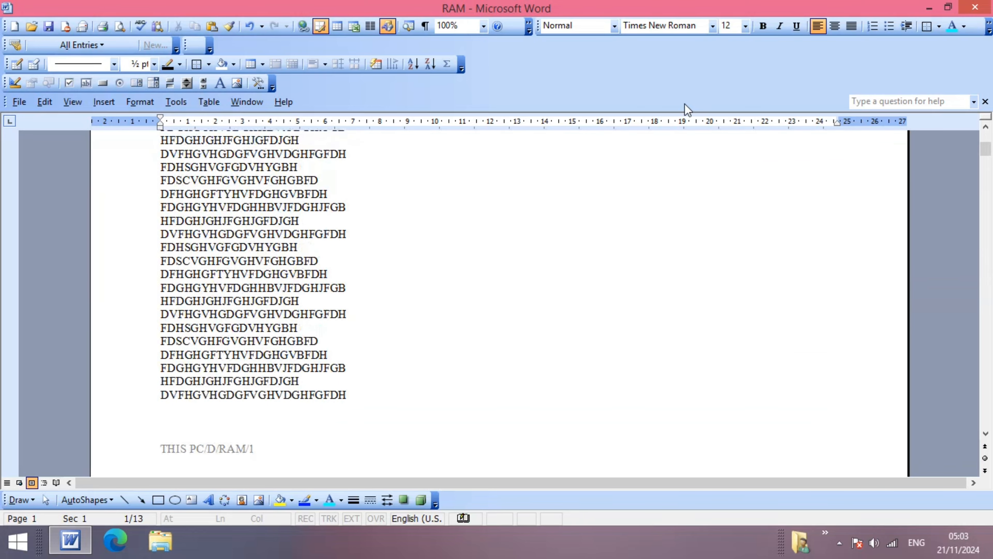
pyautogui.scroll(12, 686, 102)
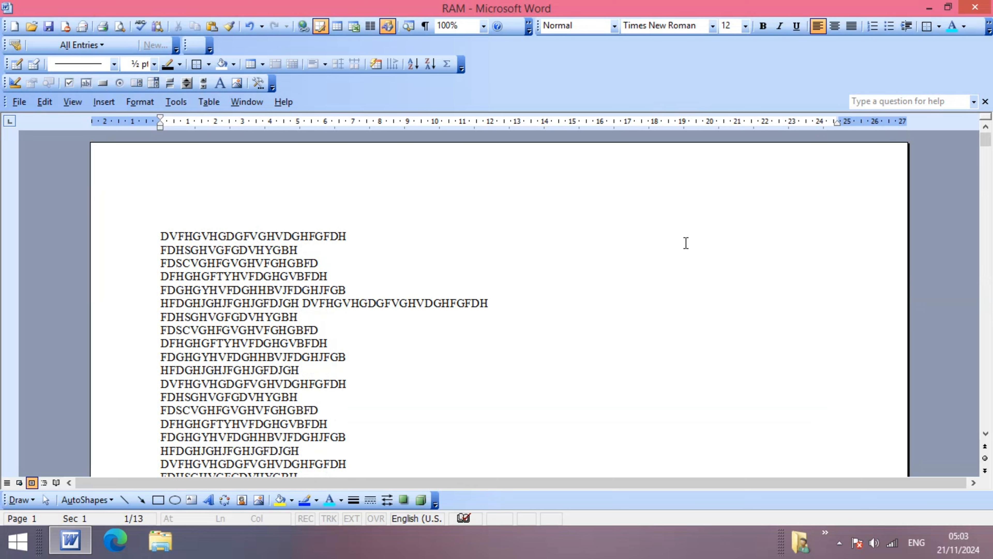
pyautogui.scroll(-12, 341, 357)
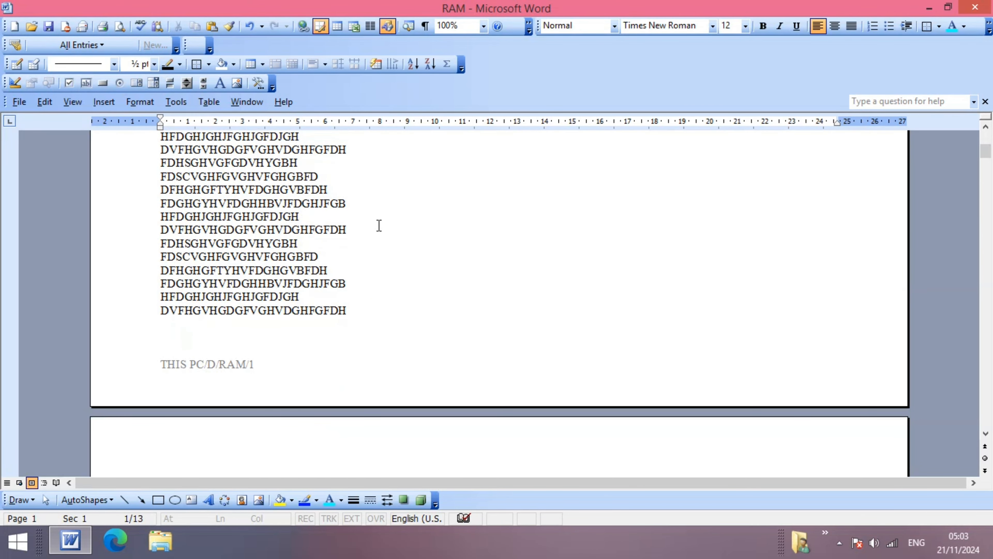
pyautogui.click(346, 205)
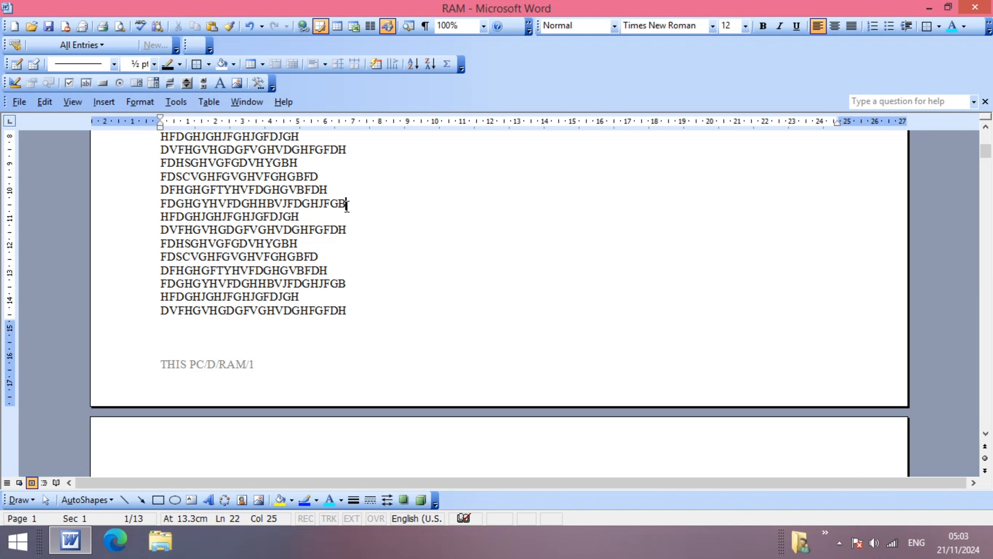
pyautogui.scroll(-10, 348, 207)
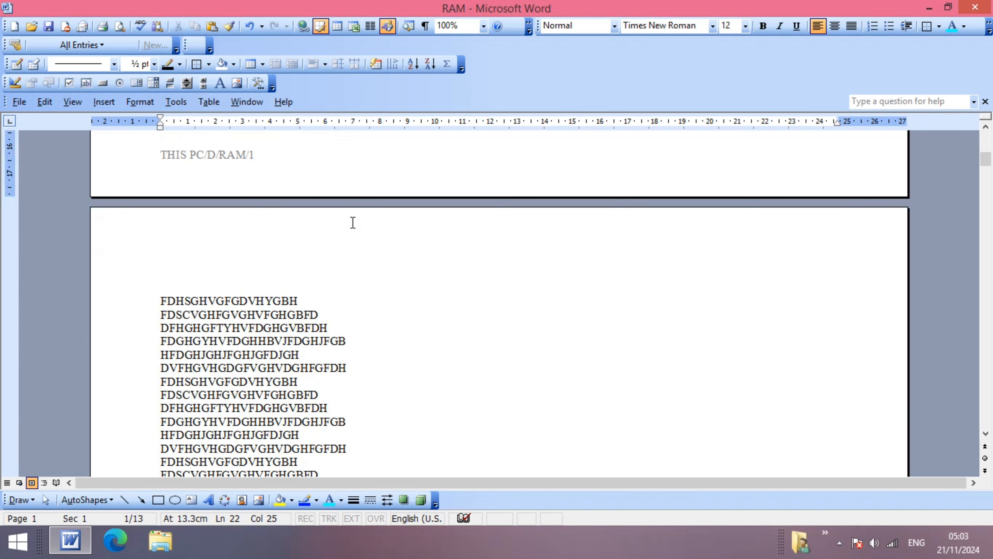
pyautogui.scroll(-6, 370, 211)
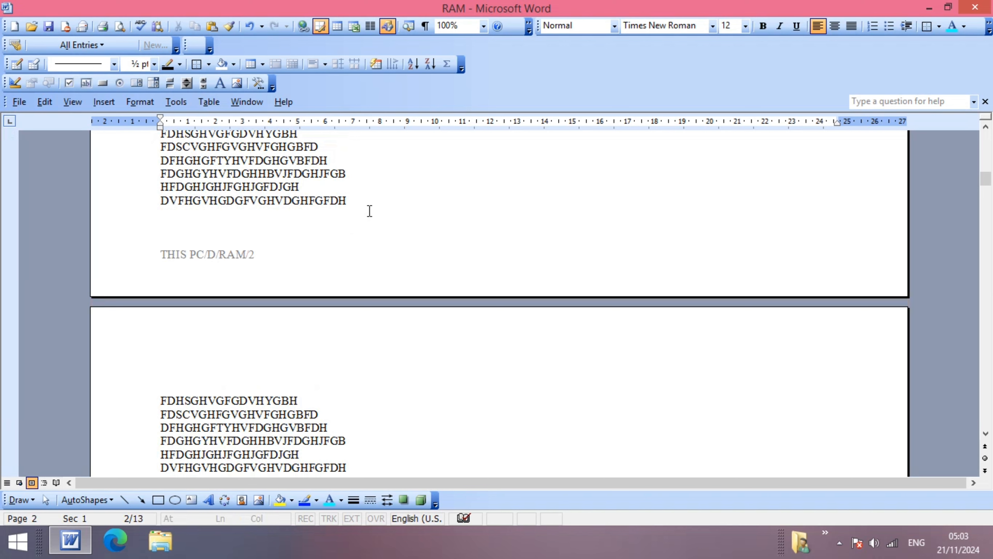
pyautogui.scroll(-3, 370, 211)
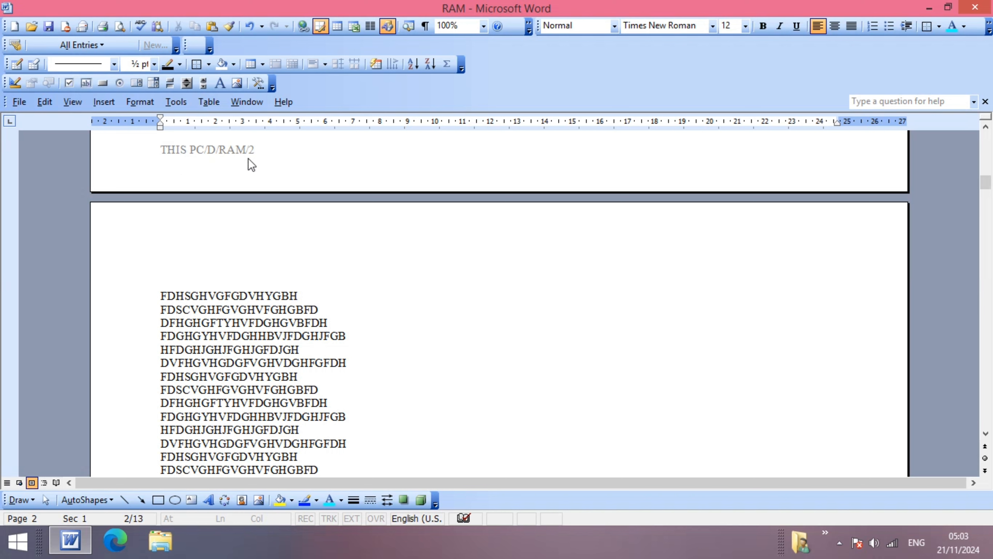
pyautogui.scroll(3, 251, 162)
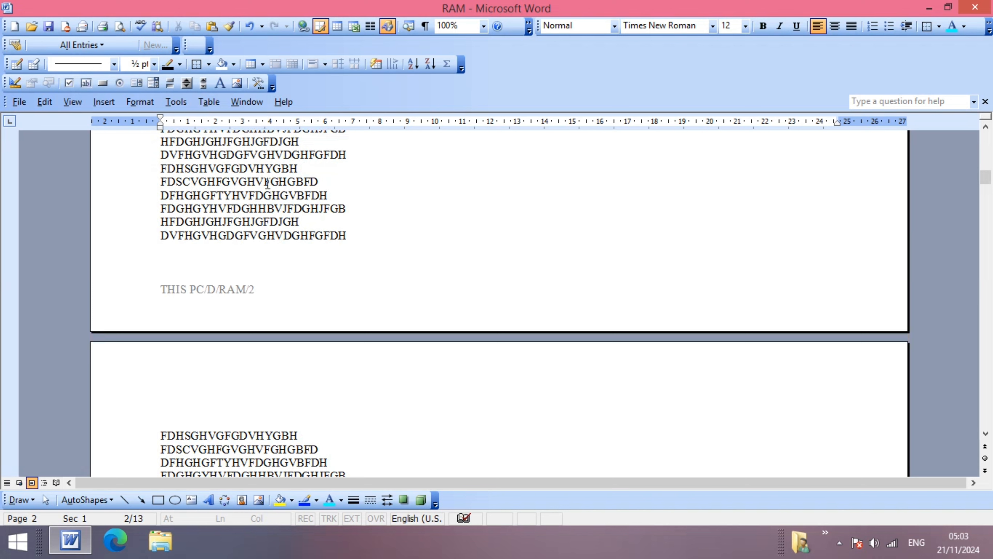
pyautogui.scroll(3, 267, 183)
pyautogui.scroll(-1, 285, 244)
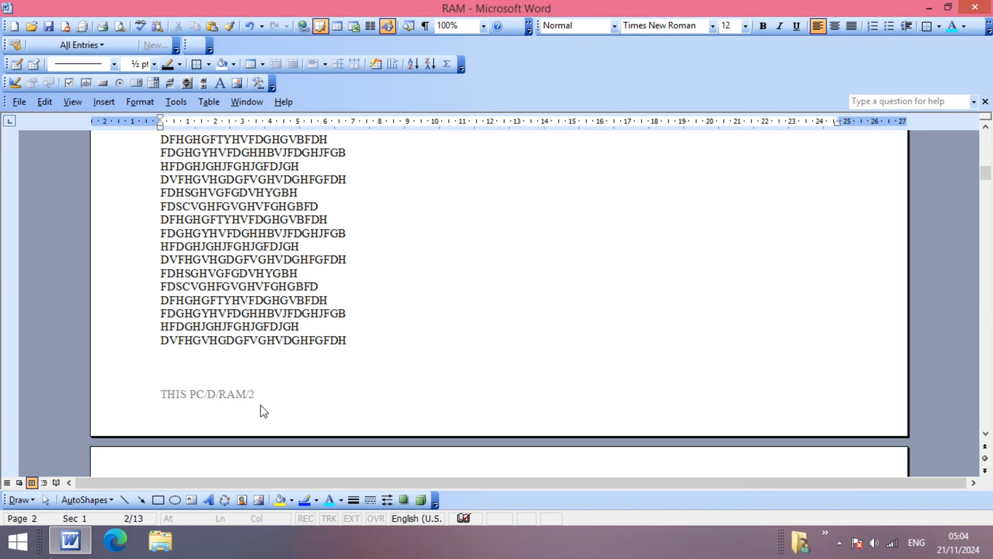
pyautogui.scroll(15, 278, 366)
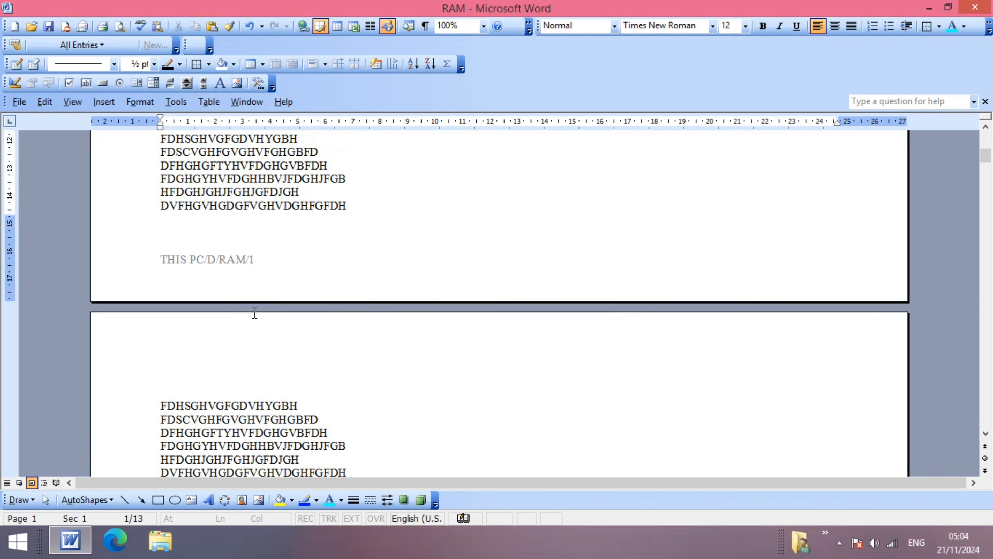
pyautogui.scroll(10, 254, 313)
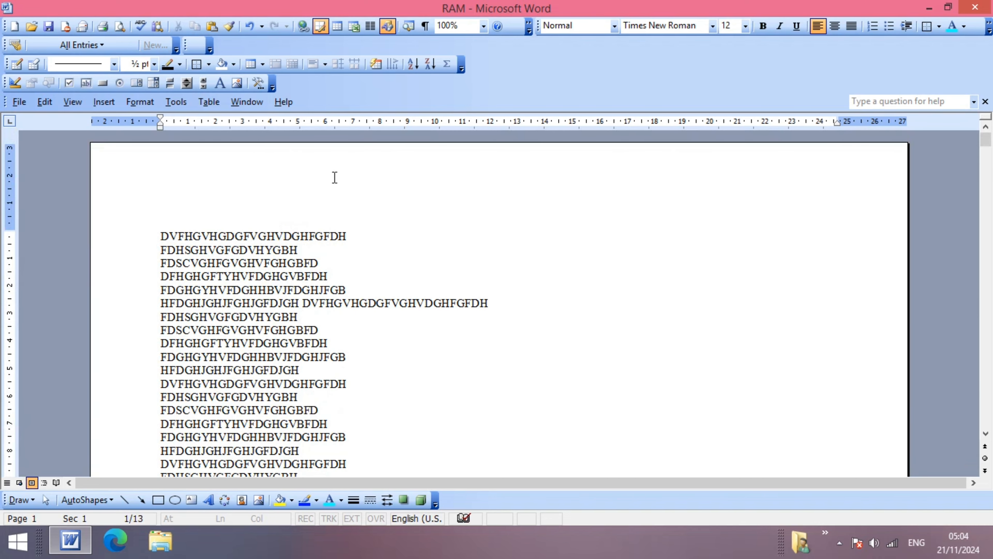
# Close the RAM document without saving the changes and open the Documents folder in File Explorer.
pyautogui.click(975, 7)
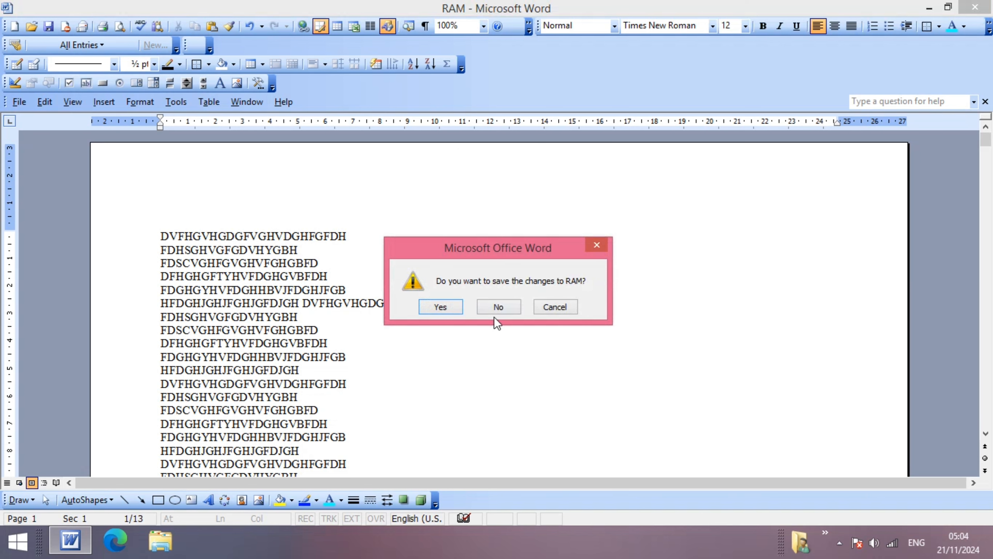
pyautogui.click(499, 308)
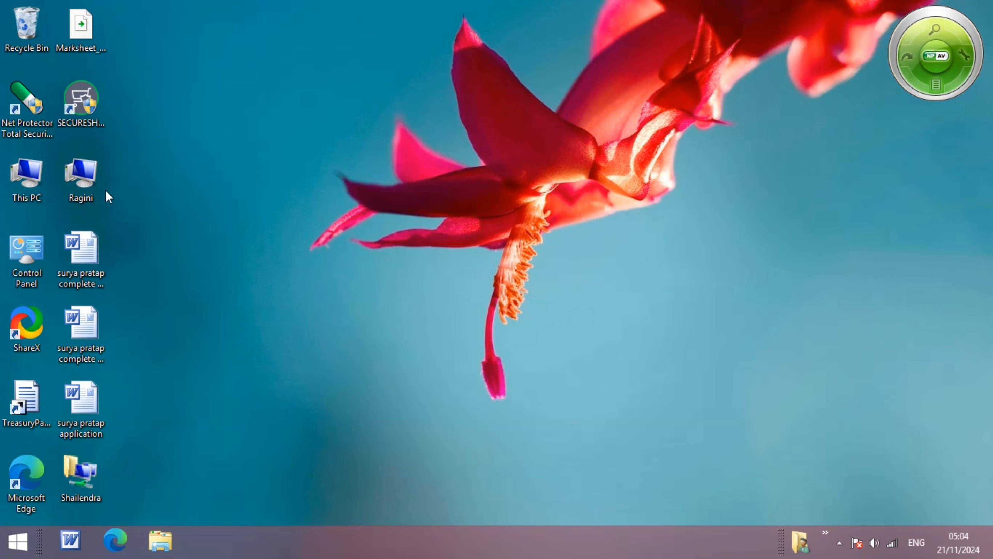
pyautogui.doubleClick(41, 179)
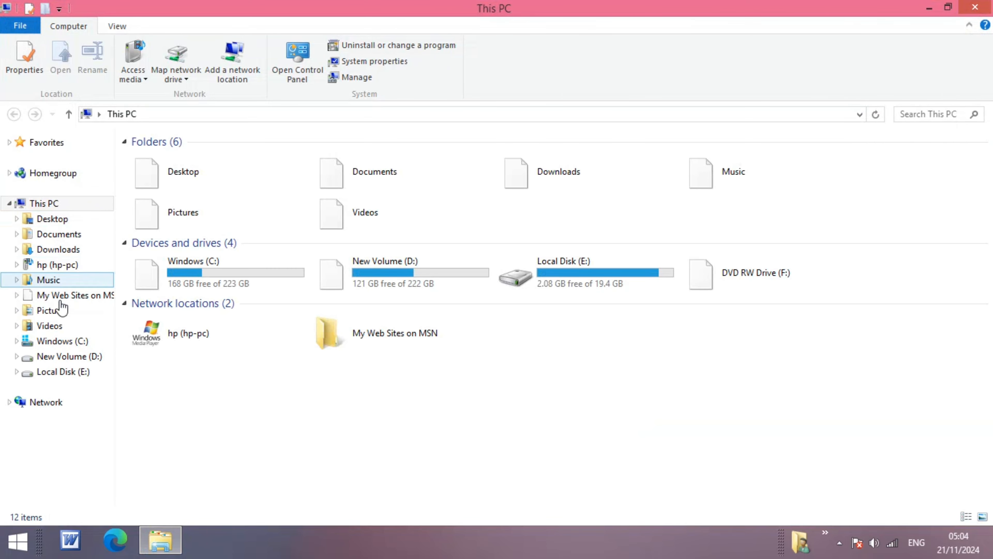
pyautogui.click(64, 341)
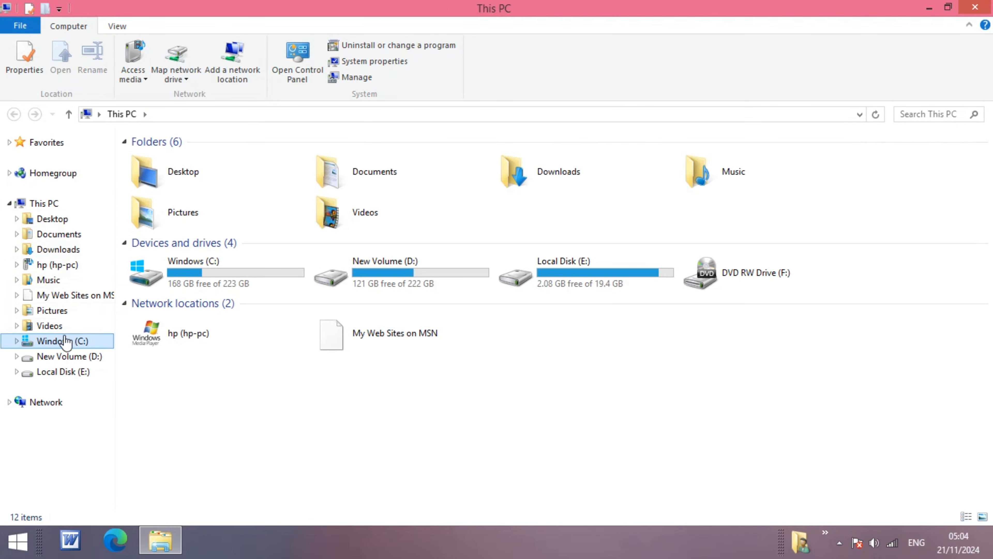
pyautogui.click(65, 235)
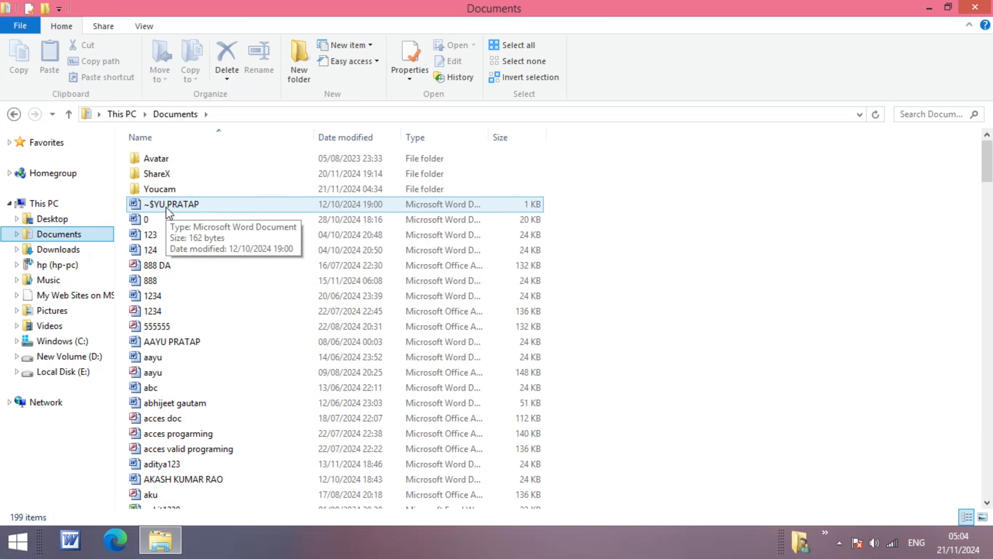
# Copy the RAM file from Documents, paste it into New Volume (D:), and close the folder window.
pyautogui.click(166, 206)
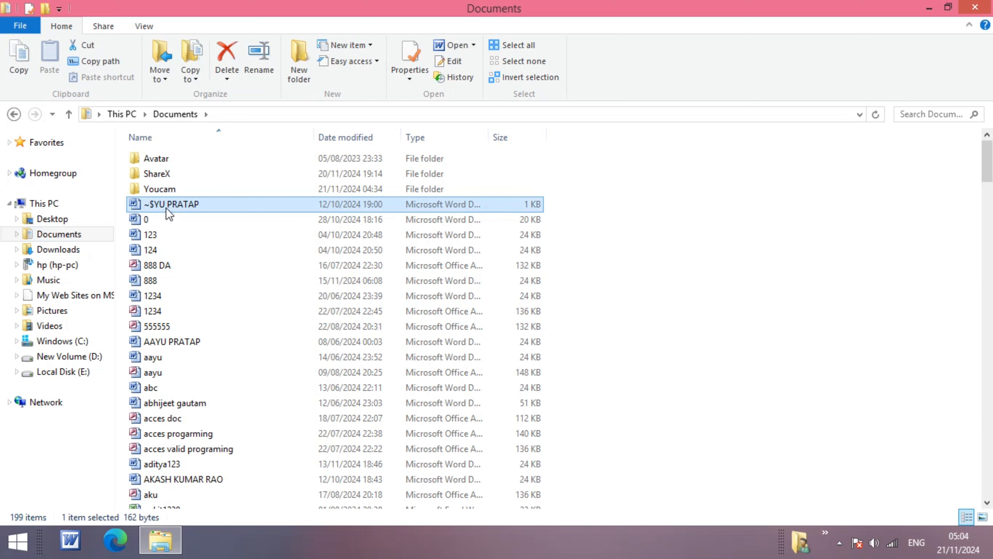
pyautogui.write('ram')
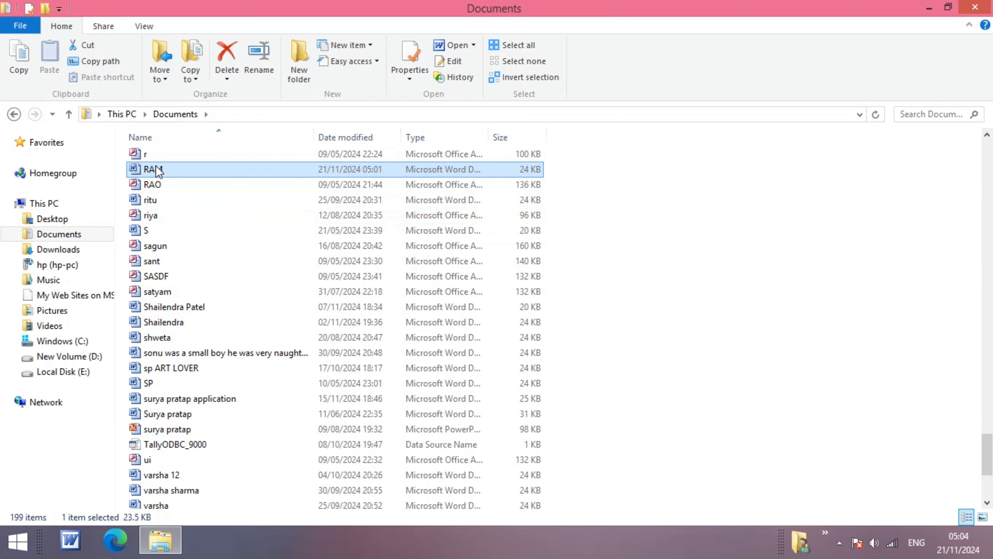
pyautogui.rightClick(153, 170)
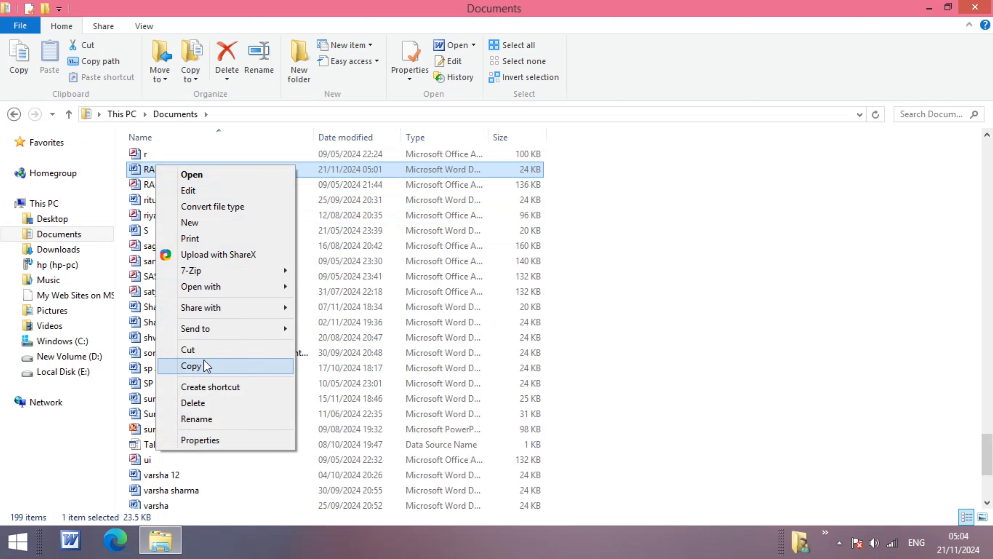
pyautogui.click(198, 367)
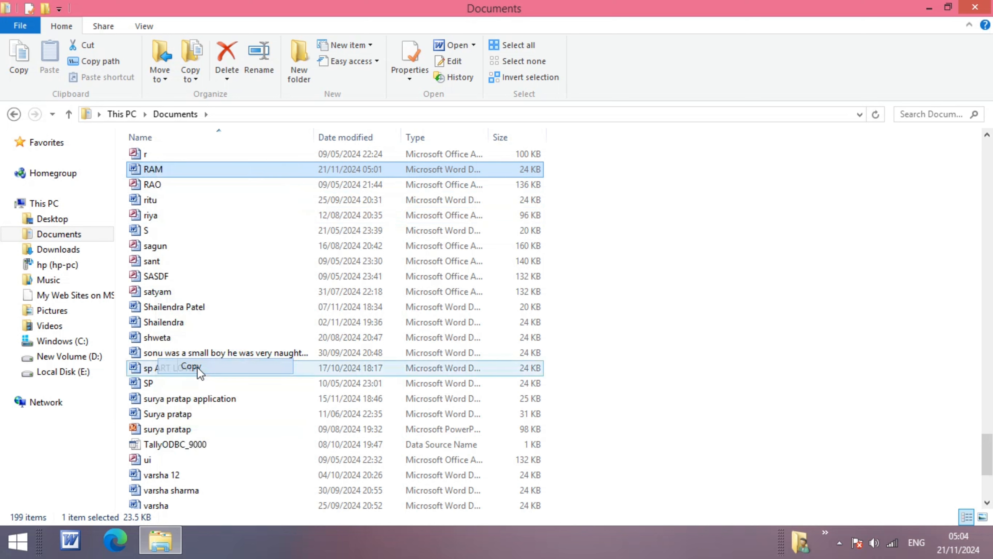
pyautogui.click(71, 356)
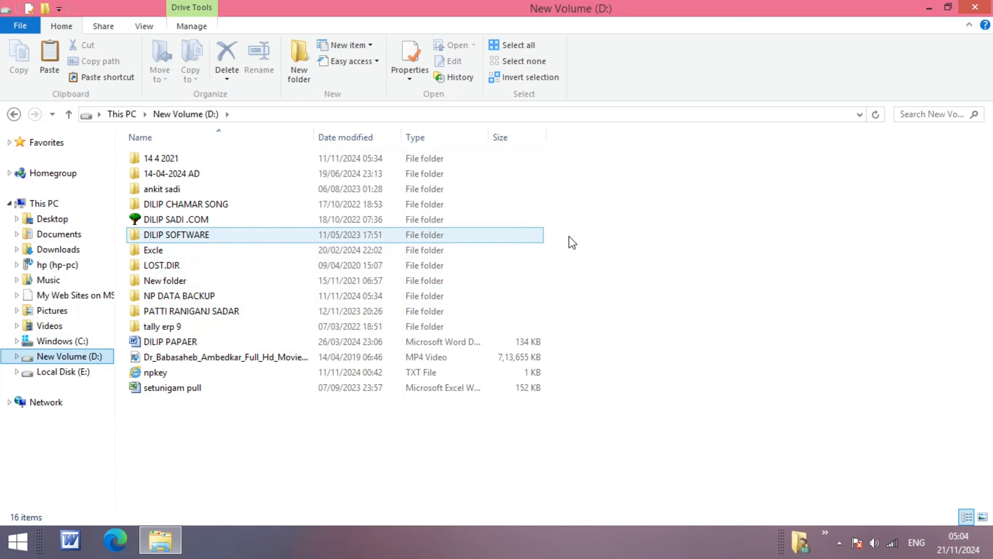
pyautogui.rightClick(703, 207)
pyautogui.click(748, 306)
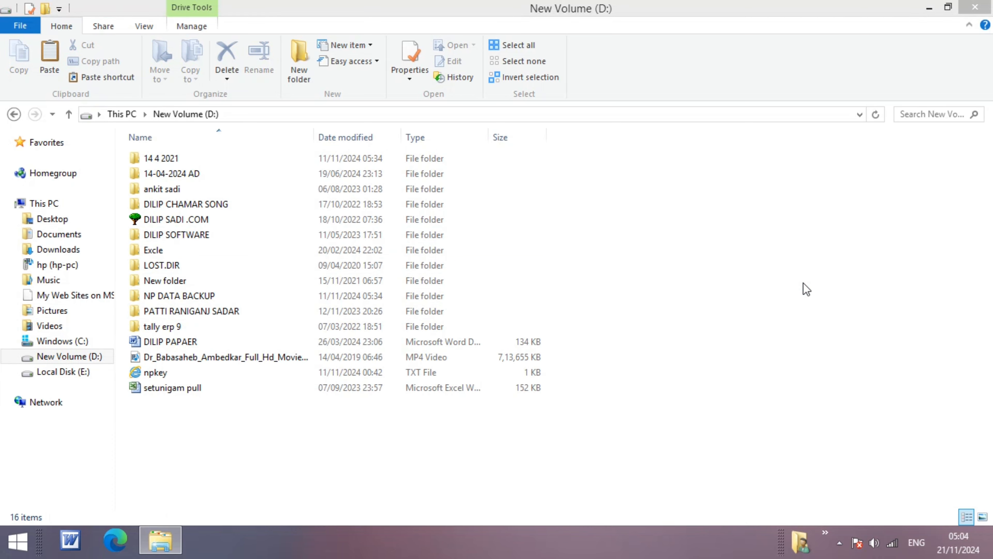
pyautogui.click(985, 6)
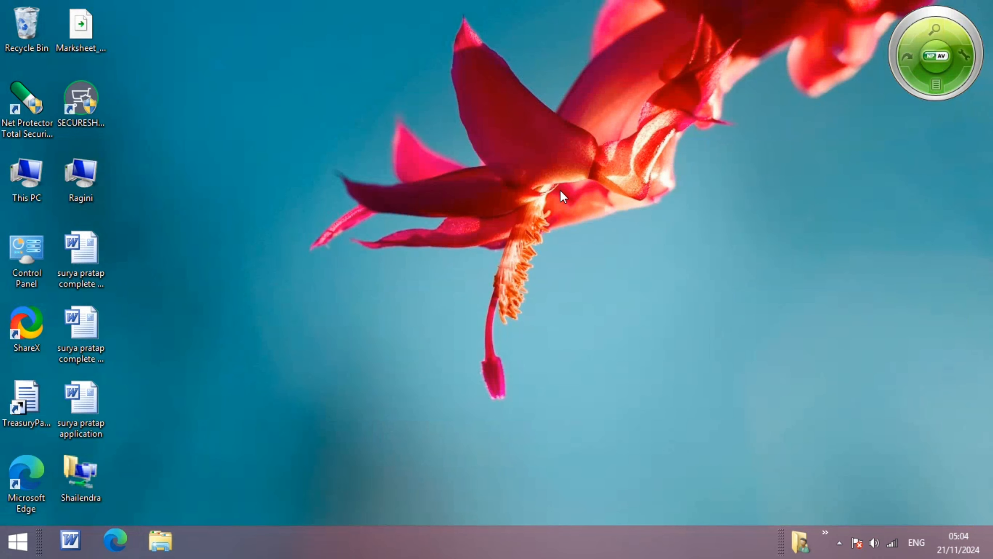
# Paste a copy of the RAM file onto the desktop and delete that copy.
pyautogui.rightClick(365, 83)
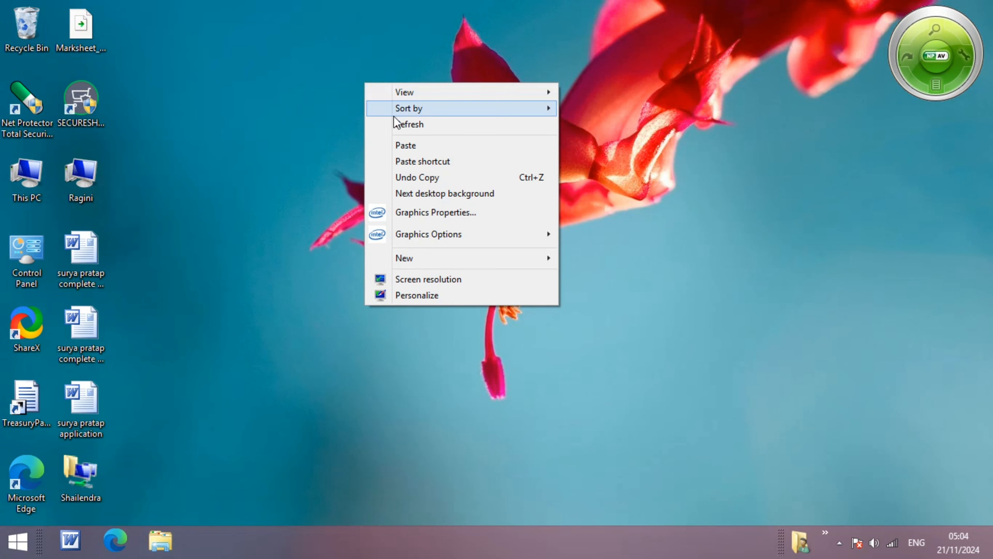
pyautogui.click(413, 145)
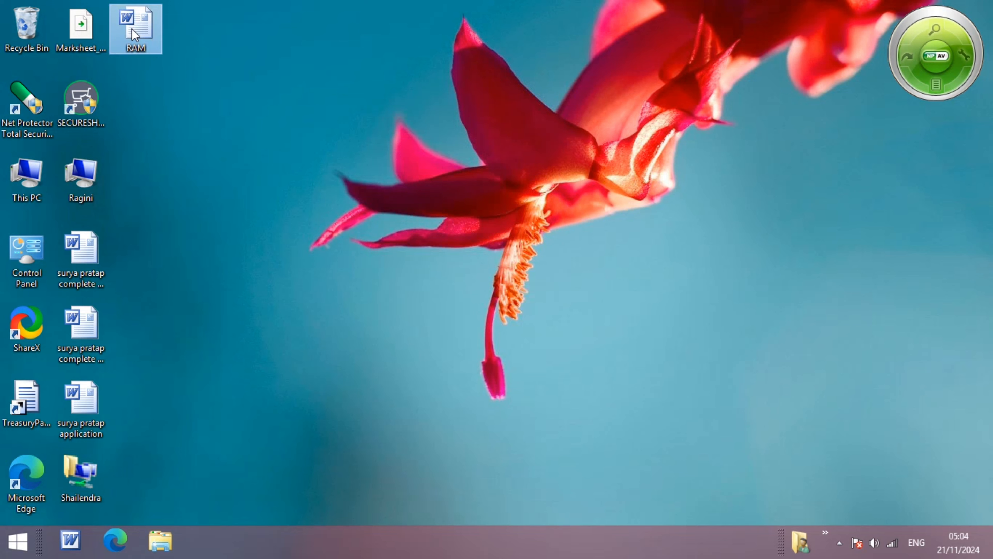
pyautogui.press('Delete')
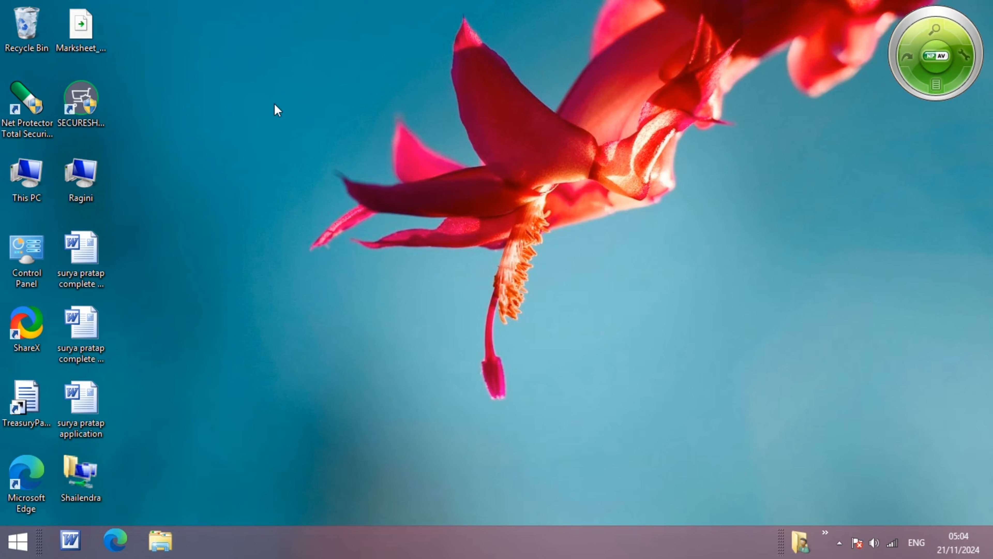
# Open the RAM document stored in New Volume (D:) from This PC.
pyautogui.doubleClick(31, 186)
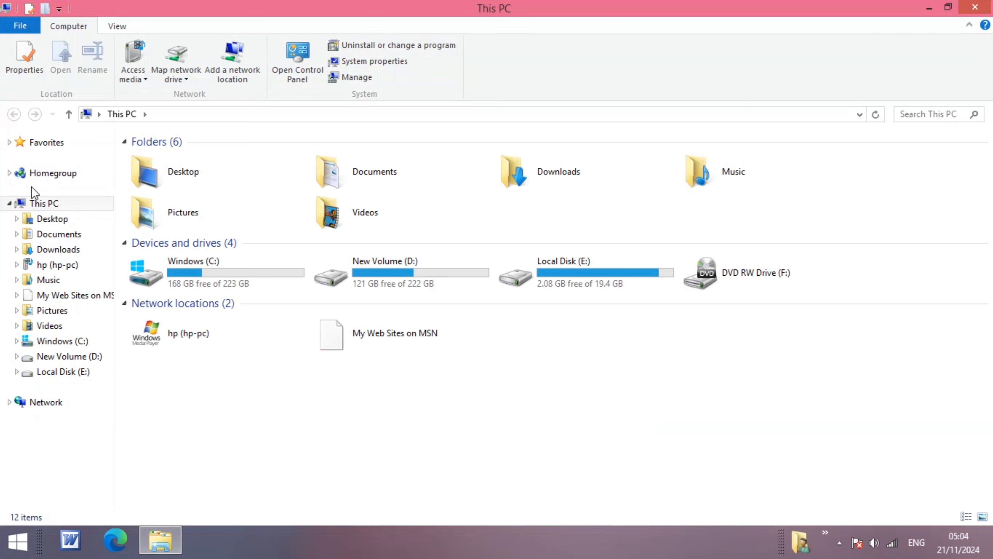
pyautogui.doubleClick(386, 267)
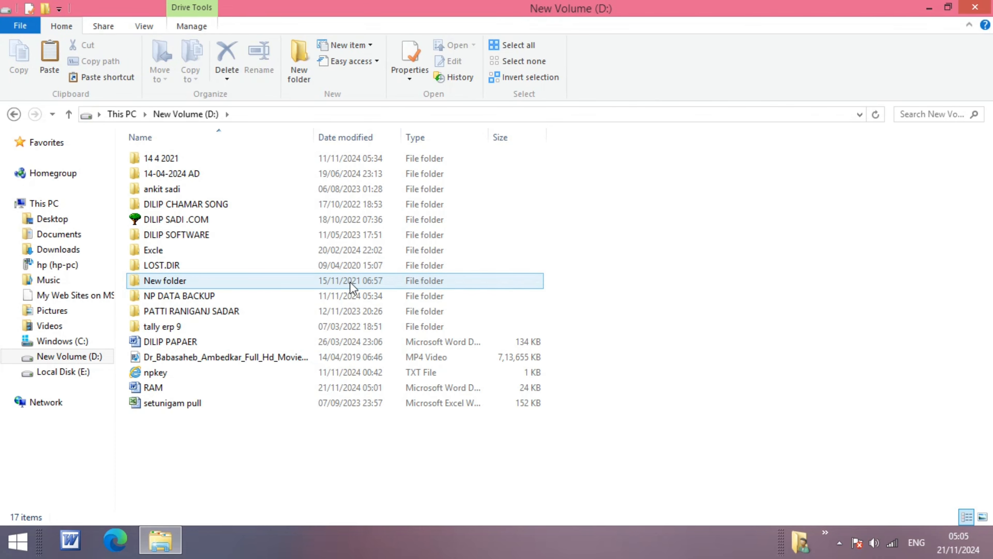
pyautogui.doubleClick(156, 387)
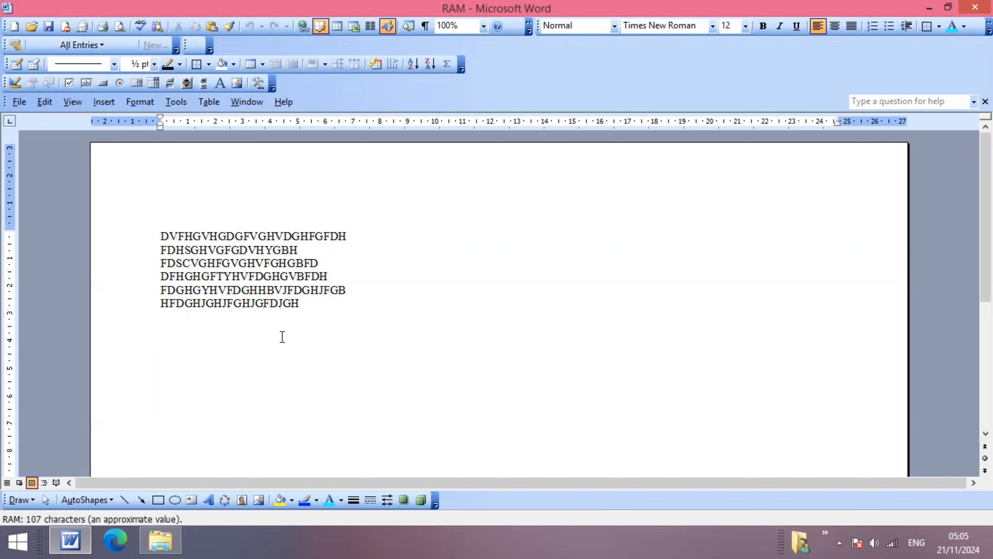
# Examine the body text and the footer's file path and page number in the RAM document opened from drive D.
pyautogui.click(309, 329)
pyautogui.scroll(-5, 309, 327)
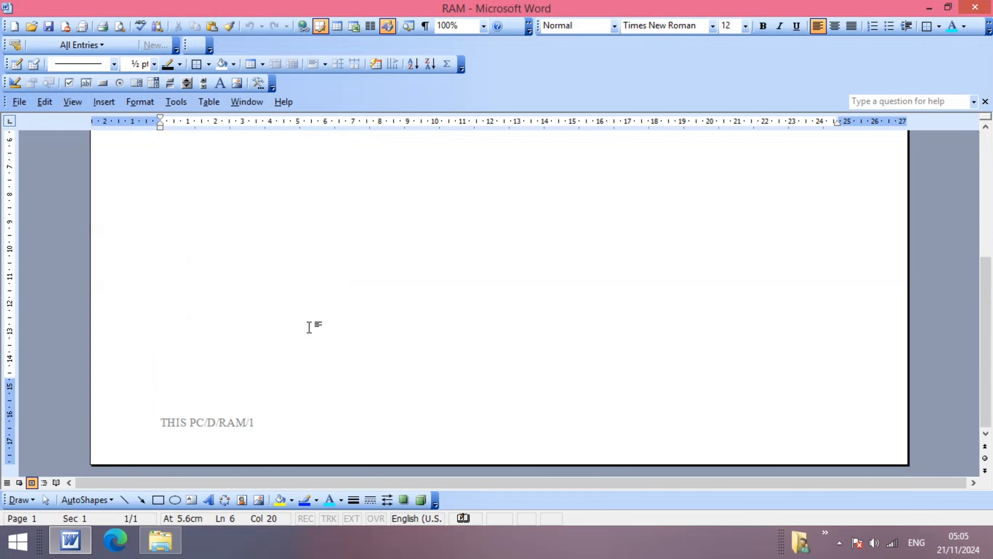
pyautogui.scroll(5, 309, 327)
pyautogui.scroll(-4, 347, 297)
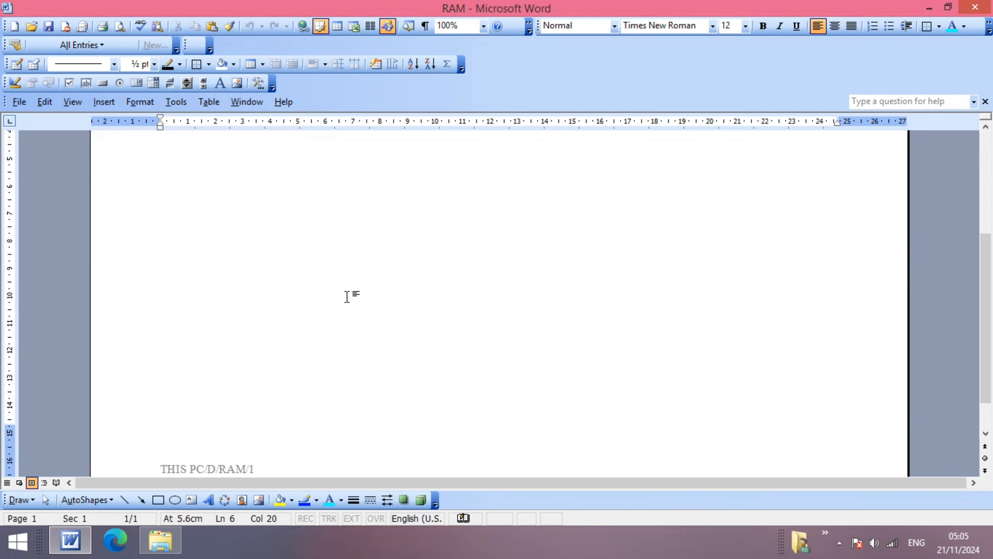
pyautogui.scroll(-2, 344, 285)
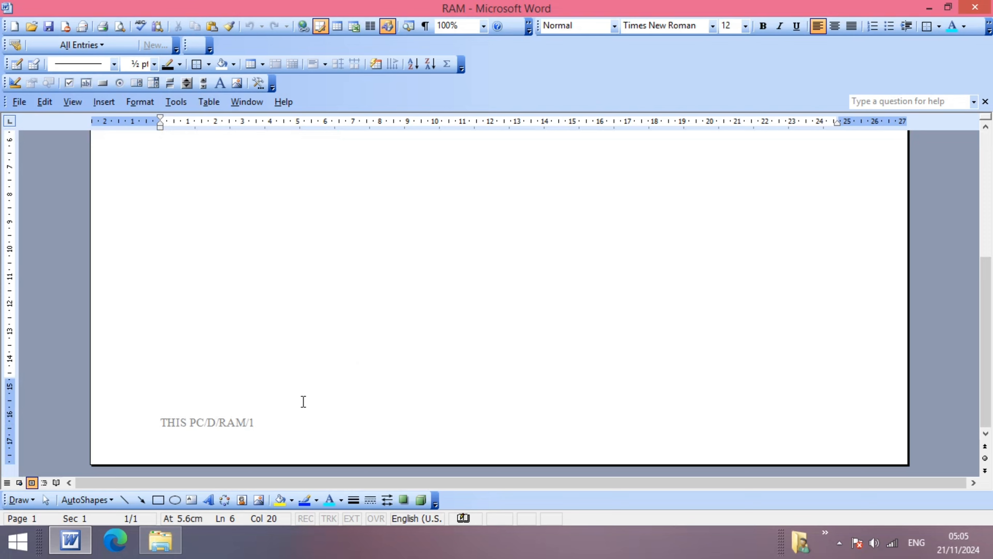
pyautogui.scroll(4, 302, 400)
pyautogui.scroll(-4, 299, 399)
pyautogui.scroll(4, 275, 404)
pyautogui.scroll(3, 276, 391)
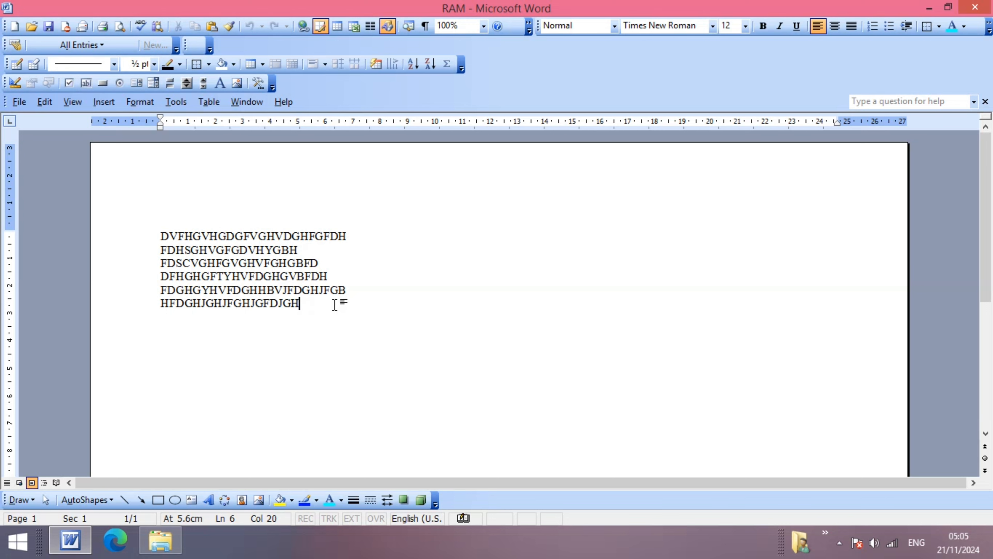
pyautogui.scroll(-4, 350, 304)
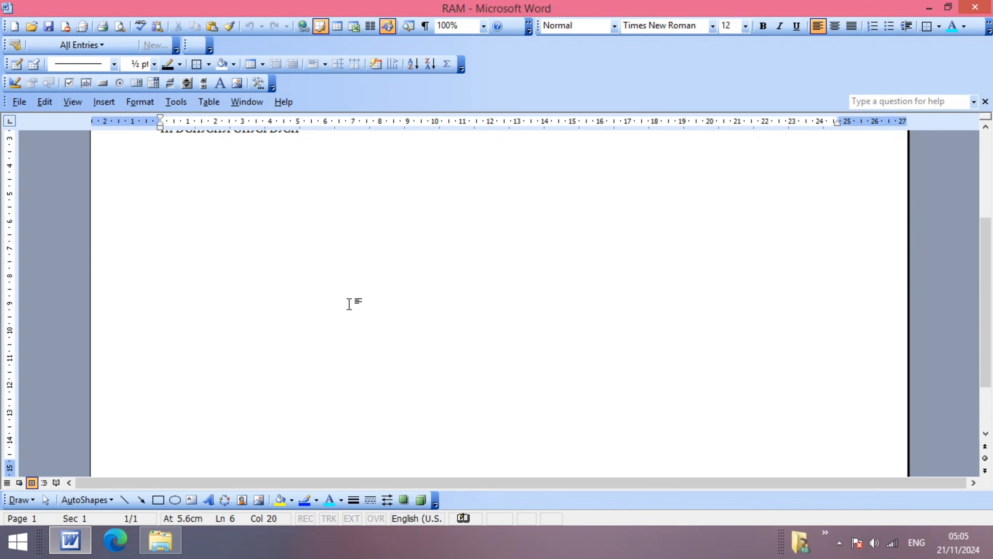
pyautogui.scroll(3, 343, 284)
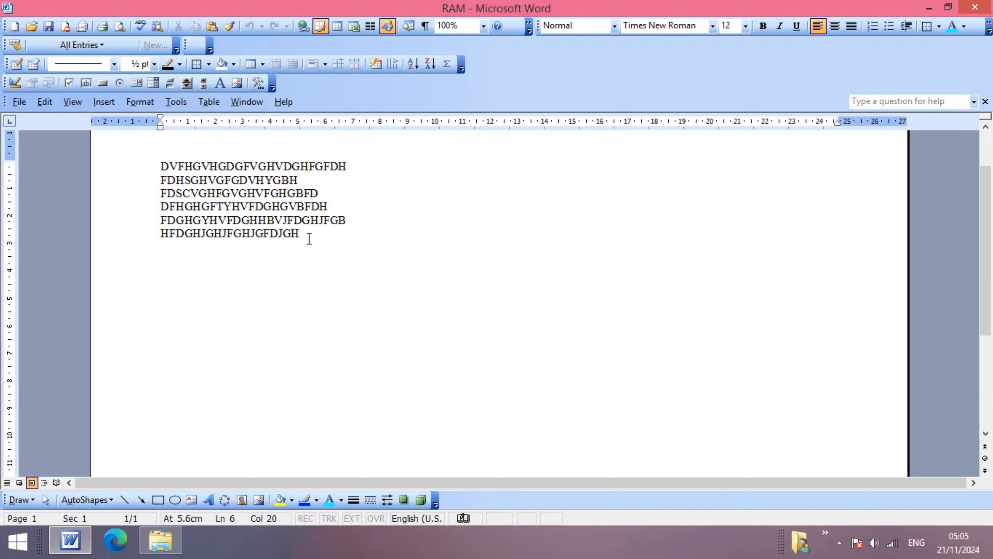
pyautogui.scroll(-3, 307, 243)
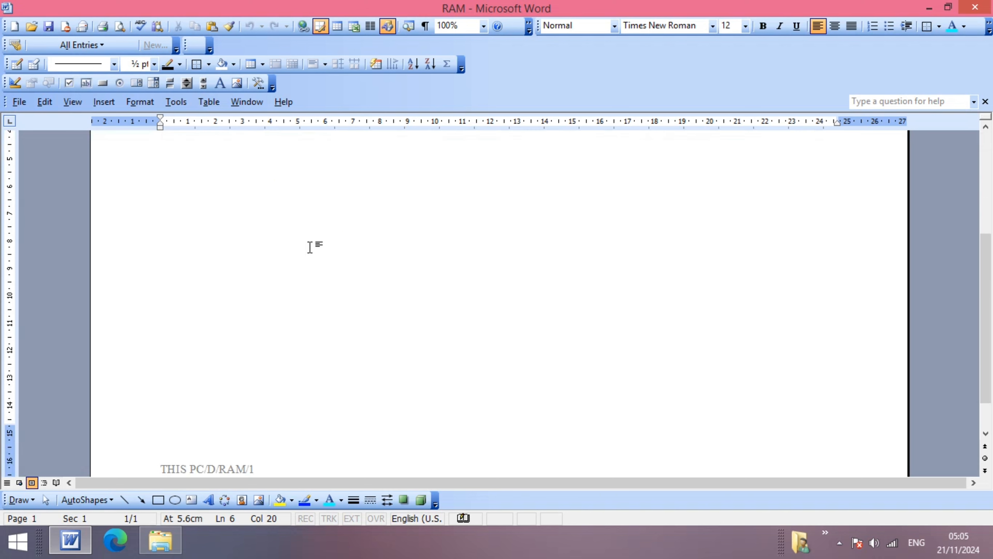
pyautogui.scroll(-1, 299, 271)
pyautogui.scroll(1, 301, 270)
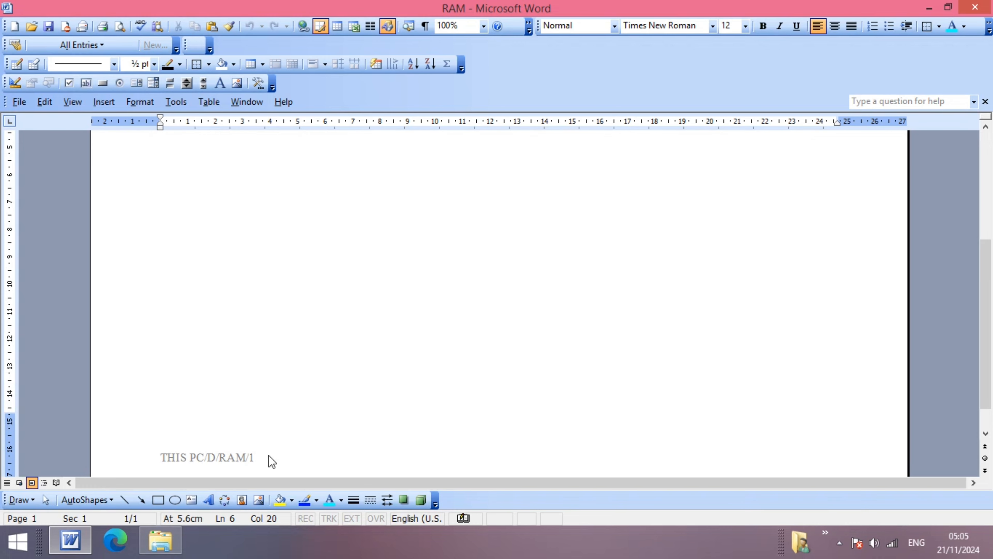
pyautogui.scroll(3, 269, 458)
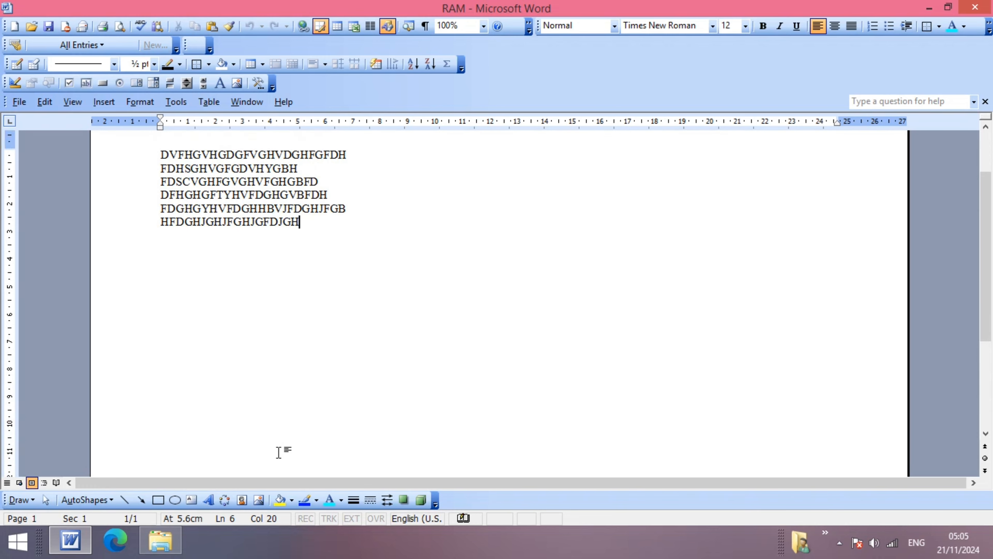